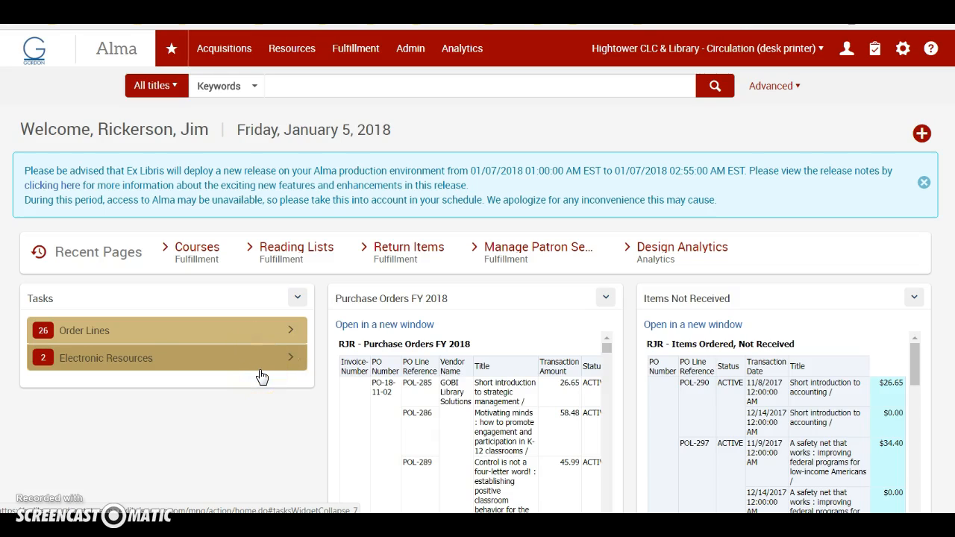
Open the reading list page of the Promotion & Tenure course (code 0001) from the Fulfillment course reserves
left_click(263, 381)
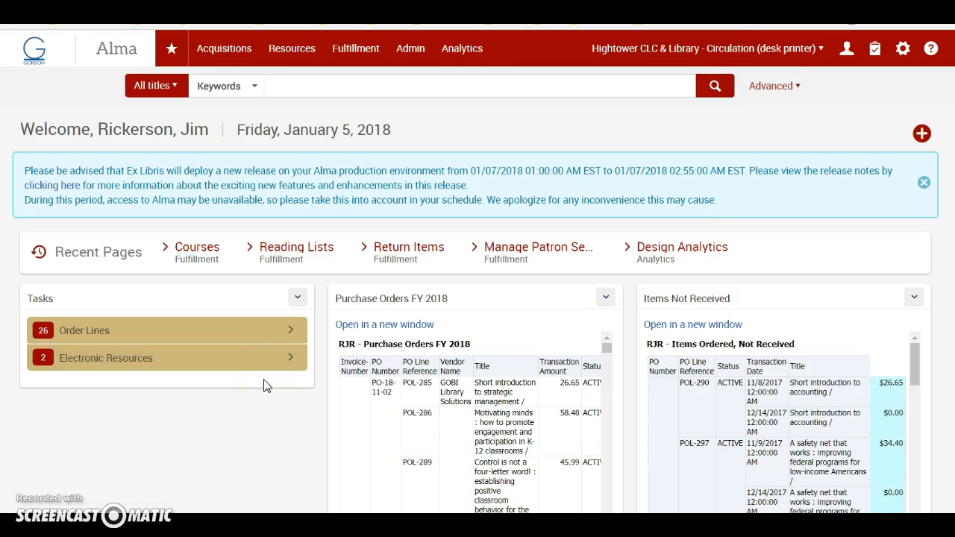
left_click(356, 48)
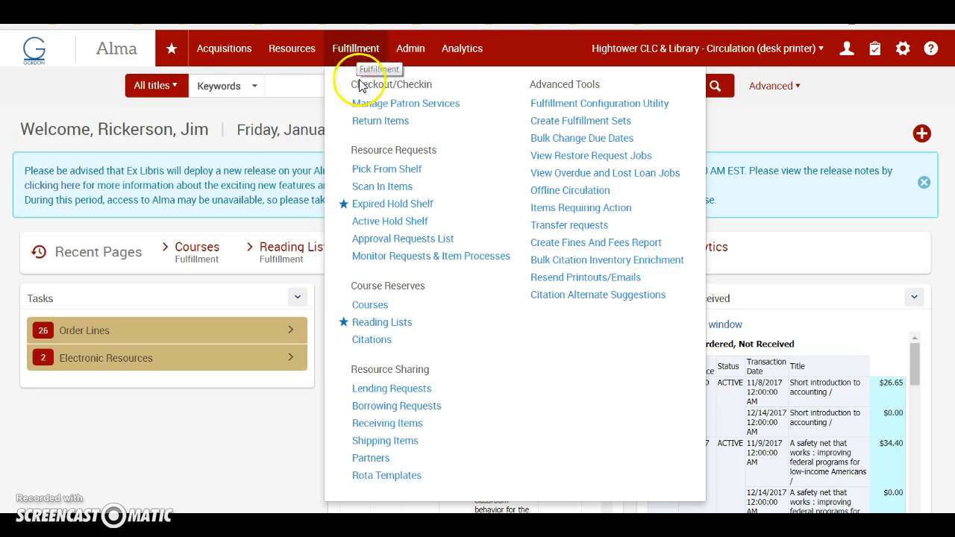
left_click(365, 305)
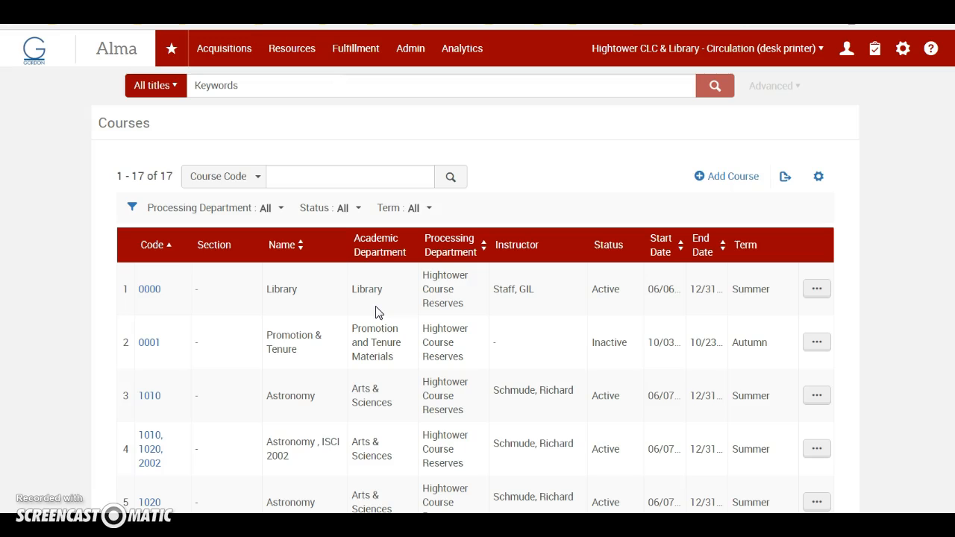
left_click(211, 360)
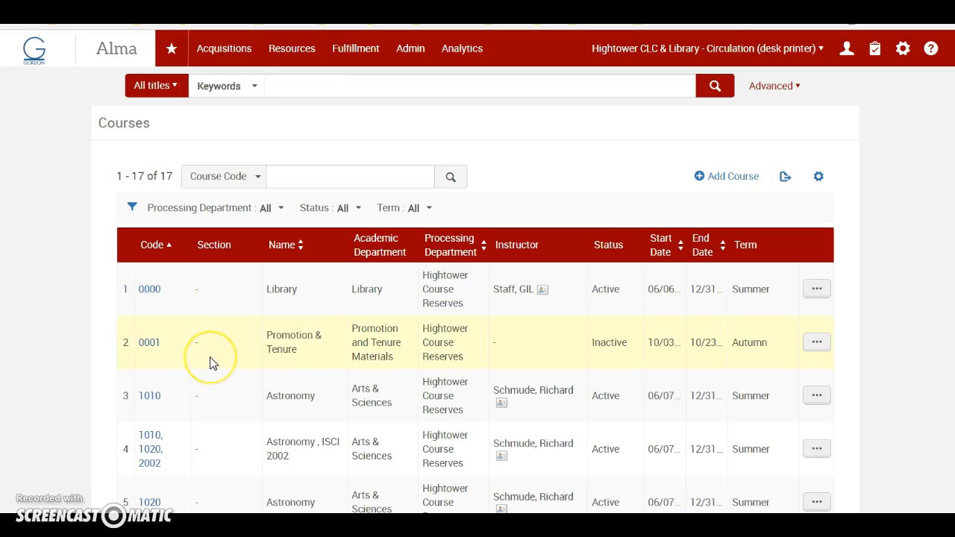
left_click(274, 346)
left_click(262, 335)
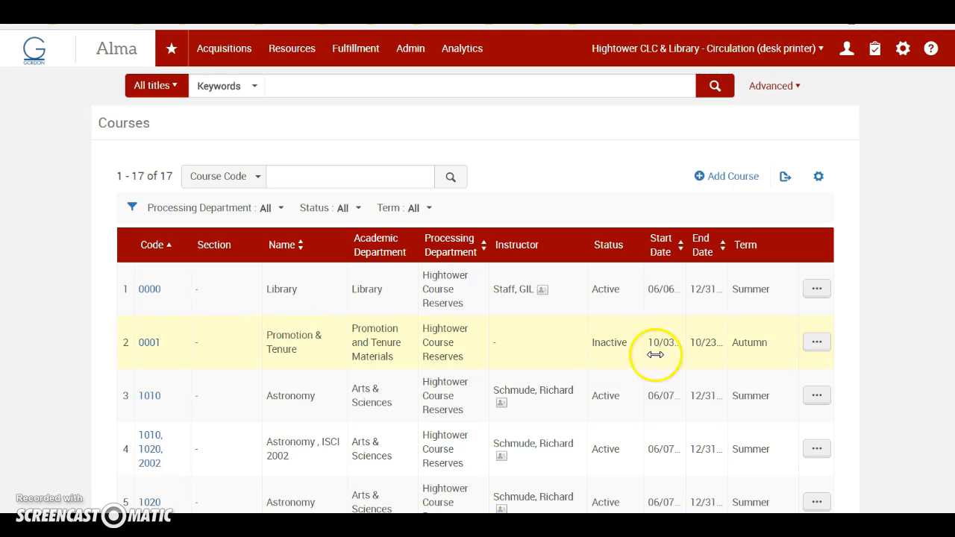
left_click(817, 344)
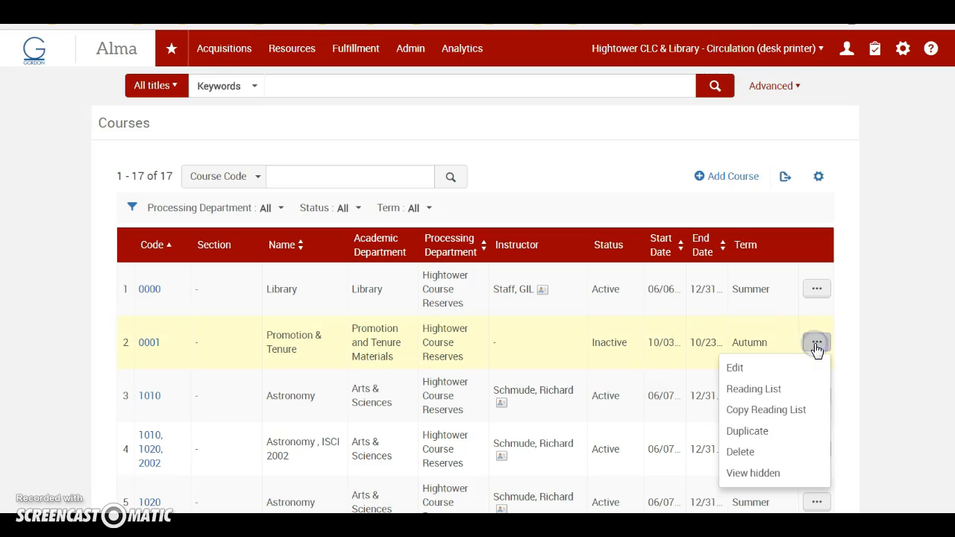
left_click(760, 390)
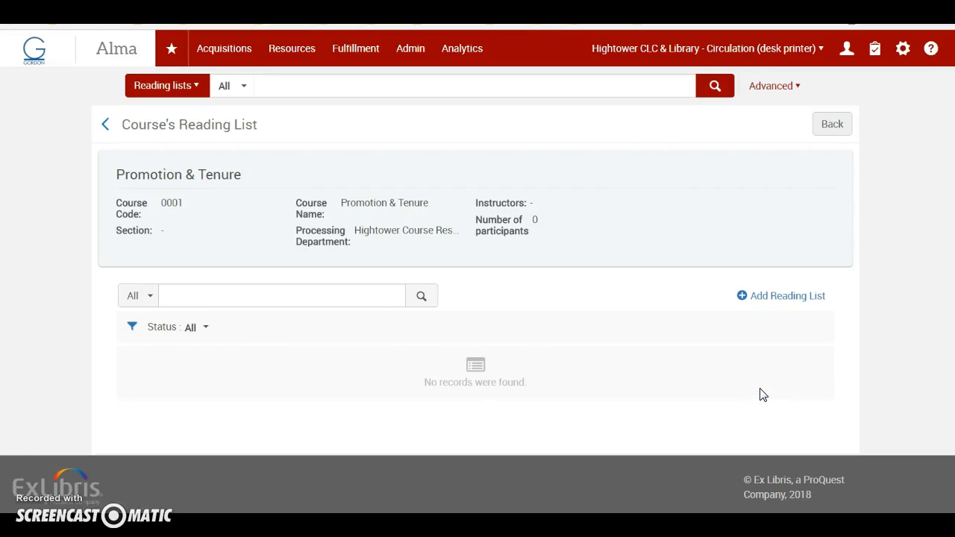
Start a new reading list with code "Promotion and Tenure", name "Promotion & Tenure Review" and status Being Prepared
left_click(796, 302)
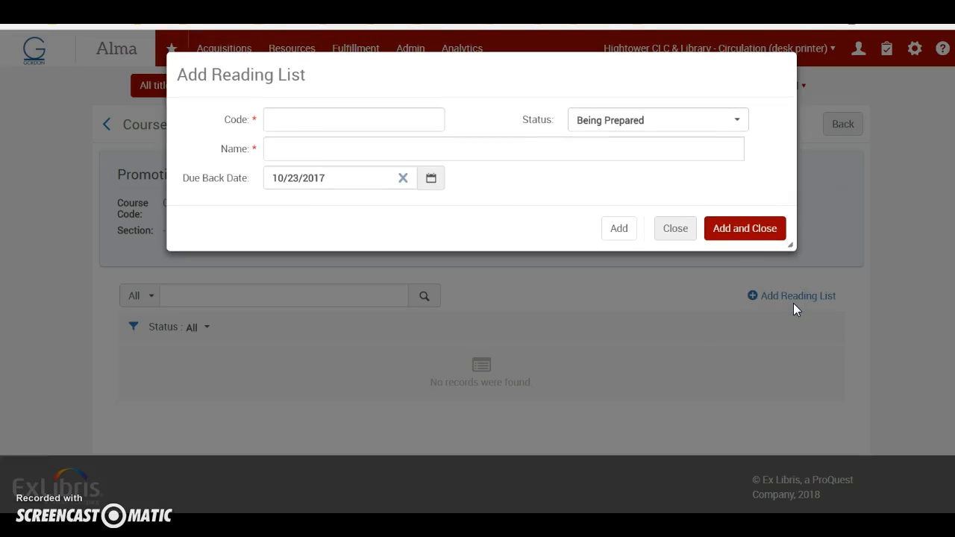
left_click(332, 121)
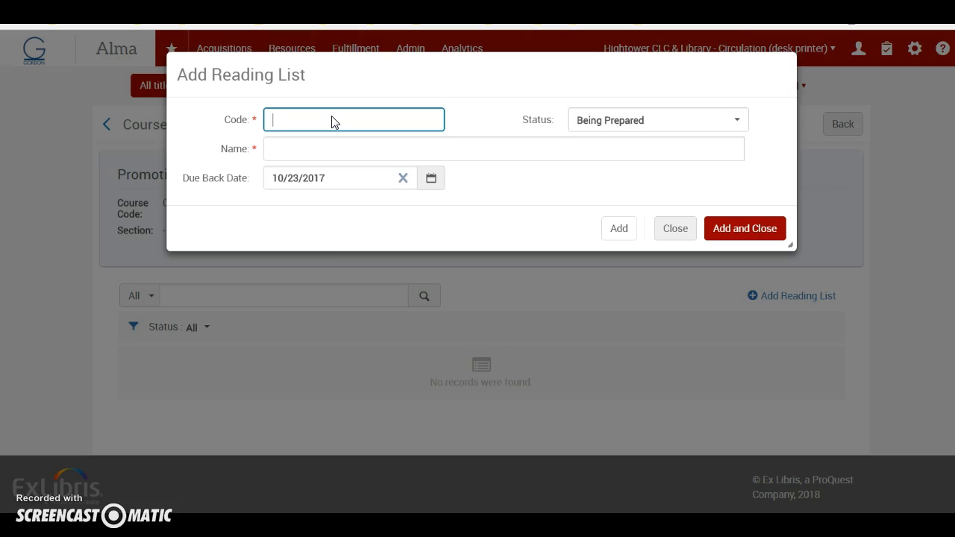
type("Promotion and Tenure")
left_click(334, 148)
type("Promotion")
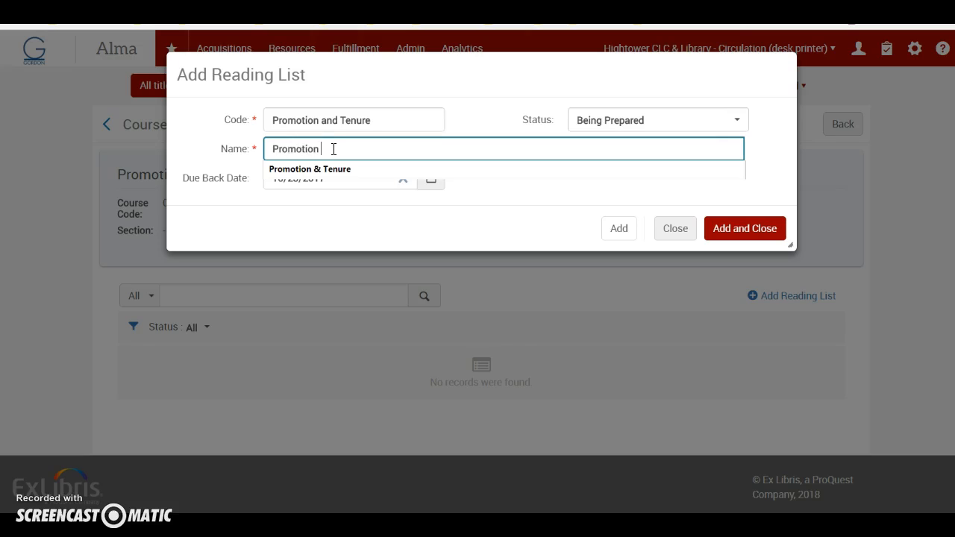
type(" & Tenure ")
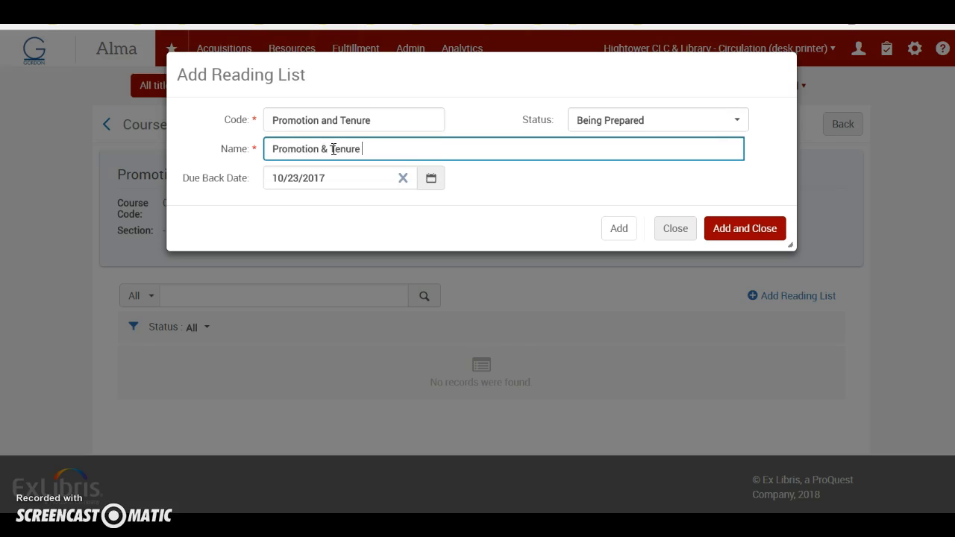
type("Review")
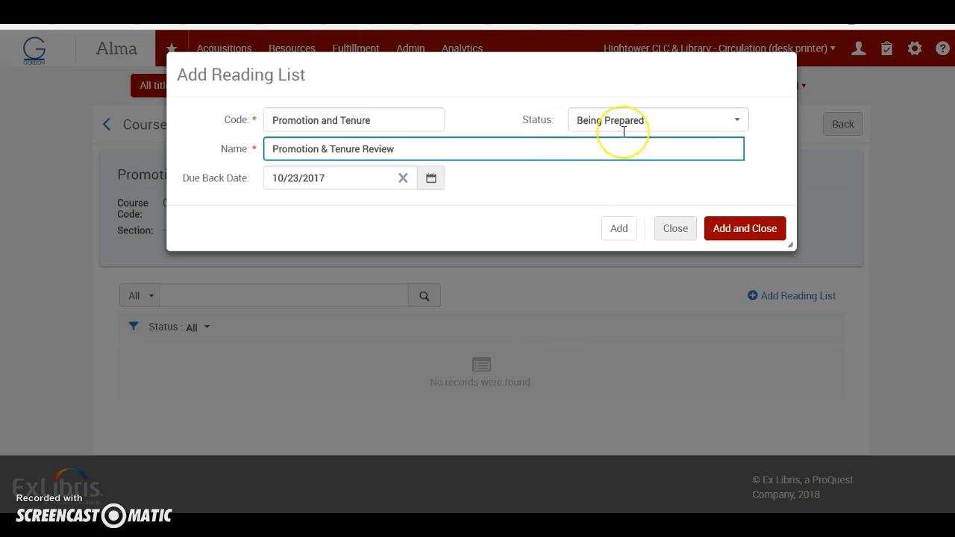
left_click(739, 124)
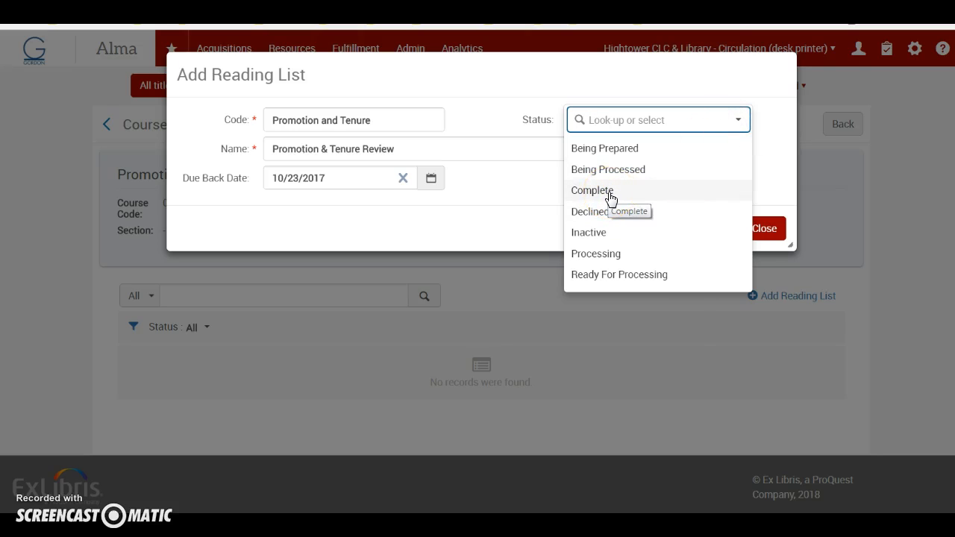
left_click(618, 150)
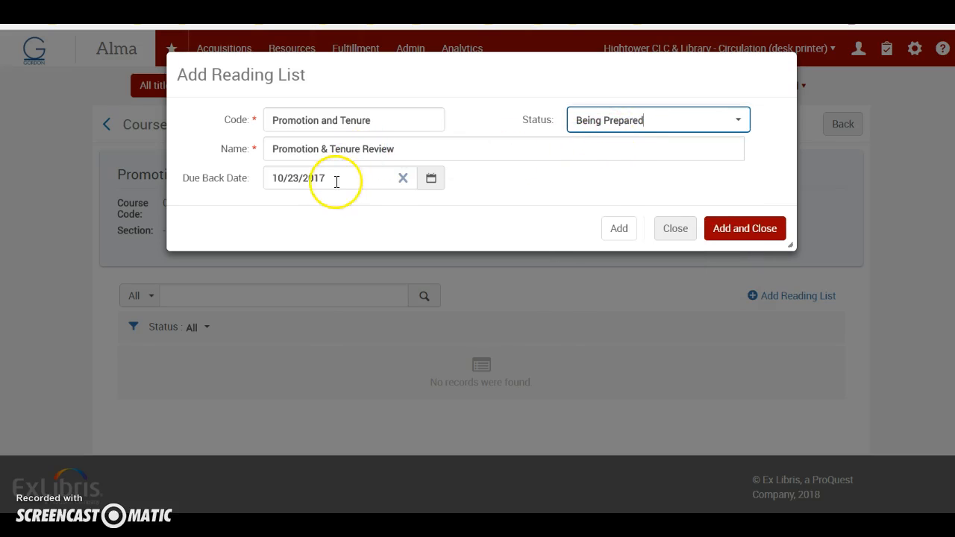
Set the reading list's due back date to 05/03/2018 and add the list to the course
left_click(431, 179)
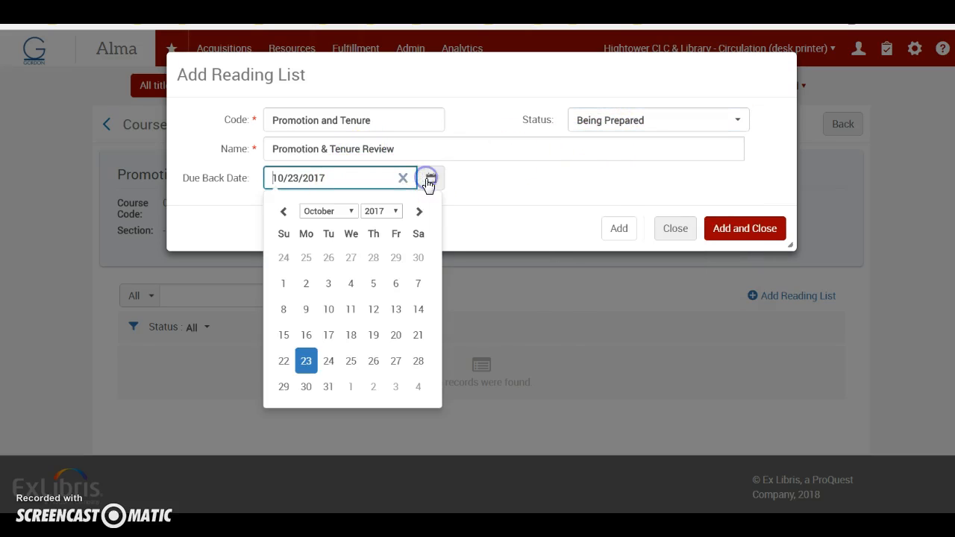
left_click(393, 212)
scroll(394, 448, "down", 1)
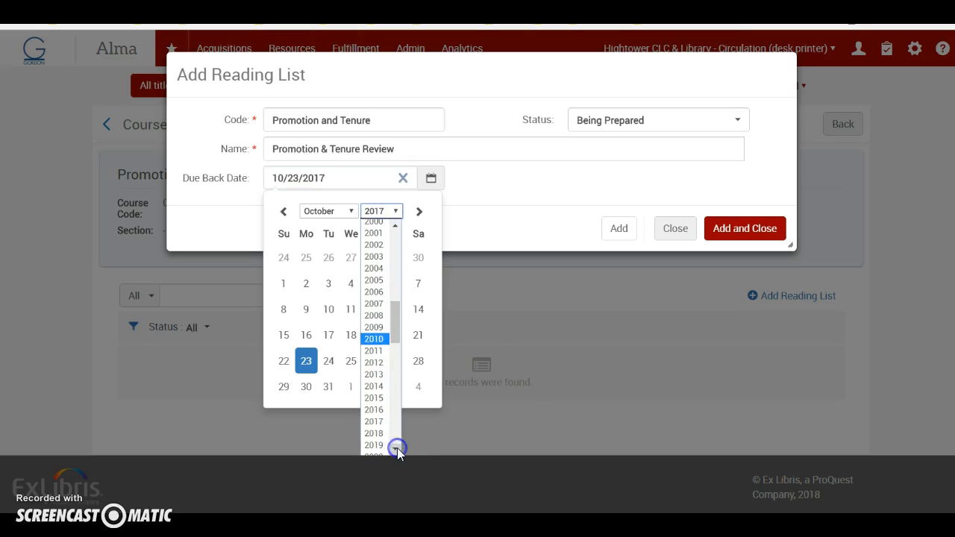
left_click(373, 434)
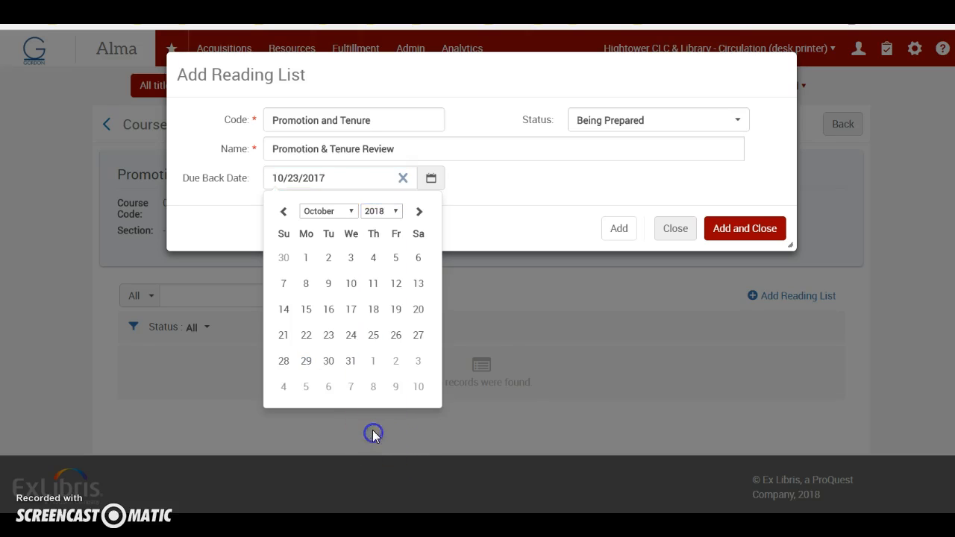
left_click(350, 211)
left_click(332, 319)
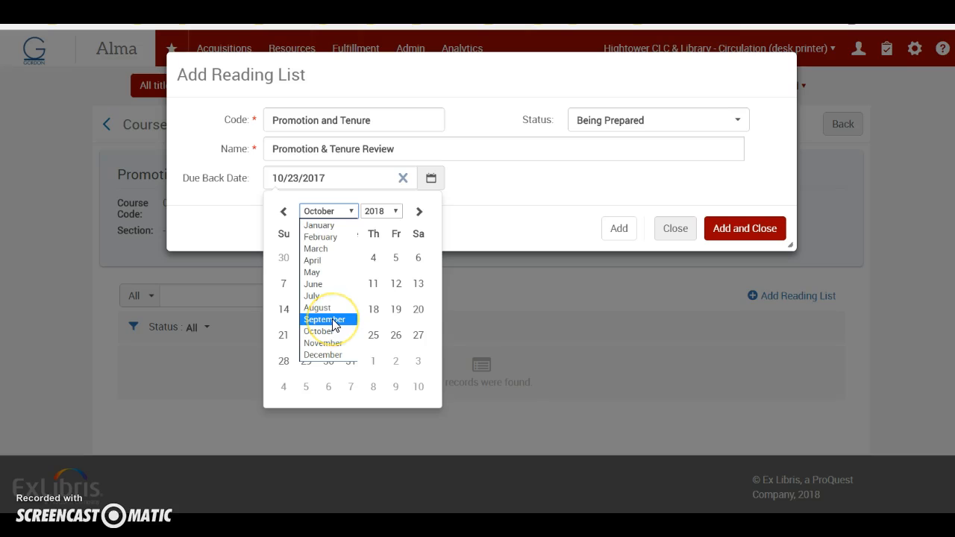
left_click(326, 273)
left_click(375, 259)
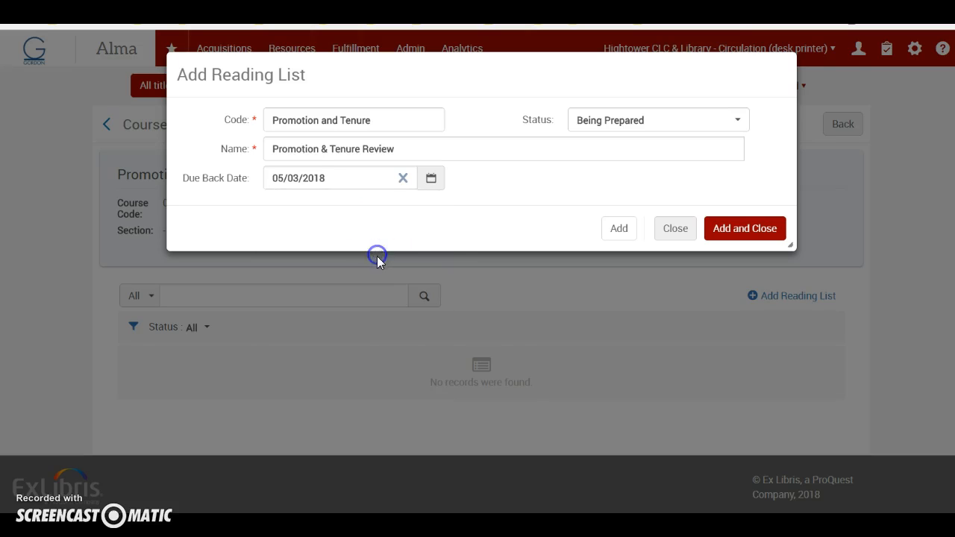
left_click(754, 231)
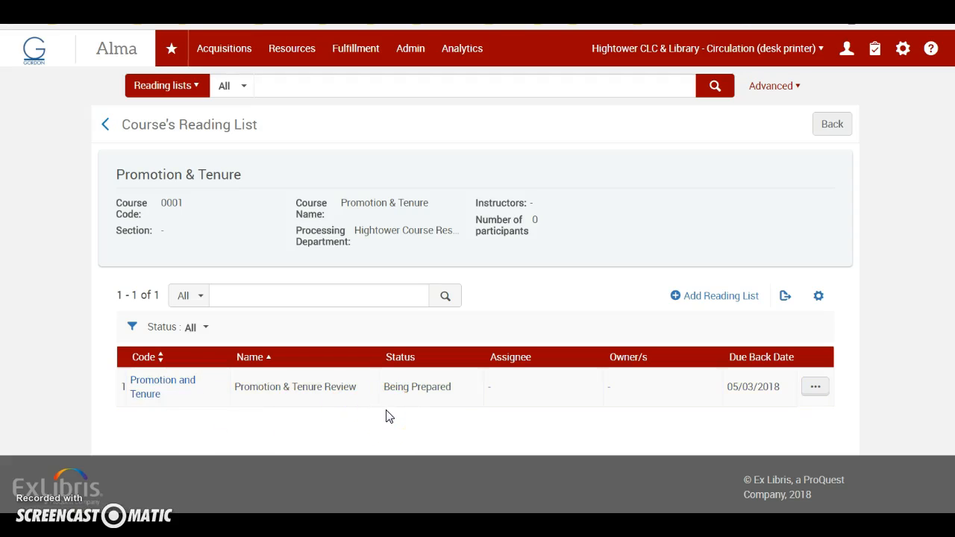
Open the Promotion & Tenure Review list to work on it and start a brief citation of type Physical Book
left_click(815, 389)
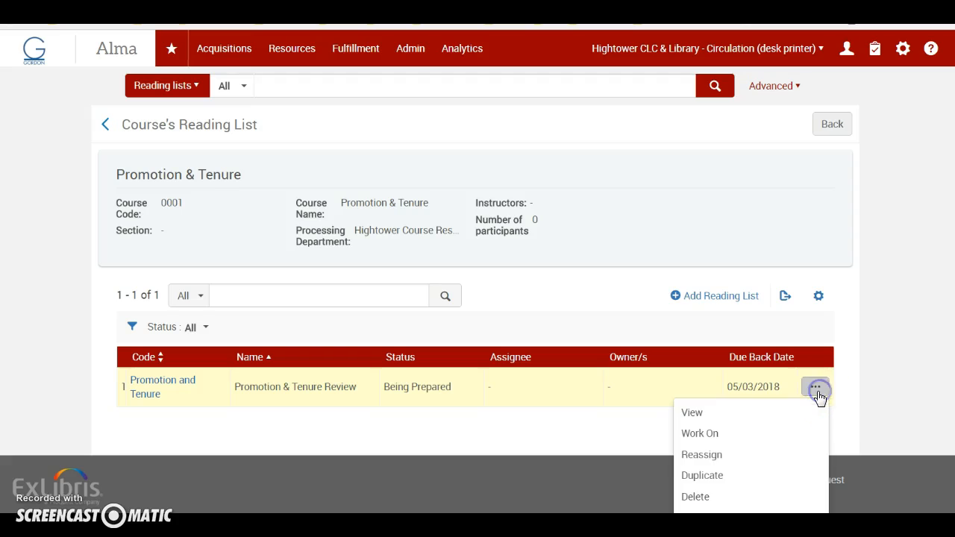
left_click(708, 435)
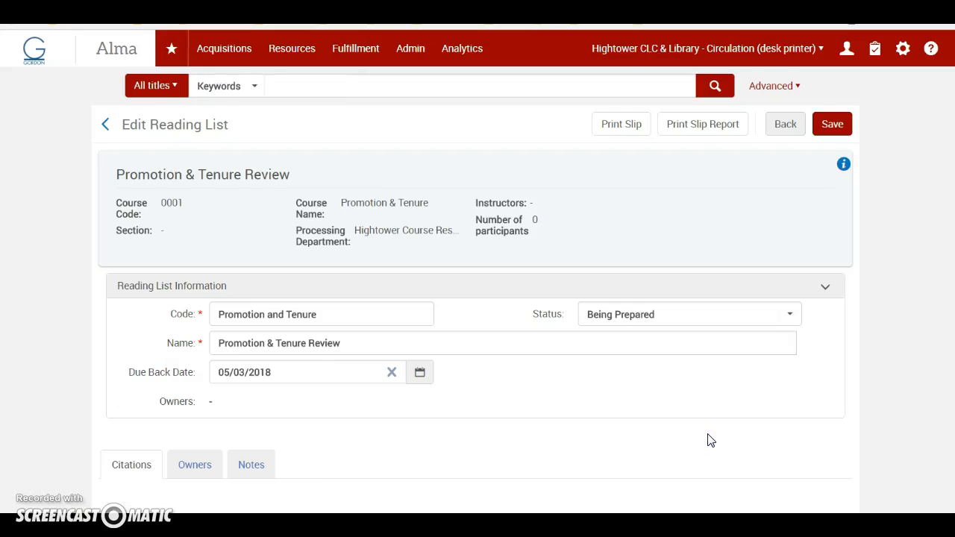
scroll(573, 428, "down", 3)
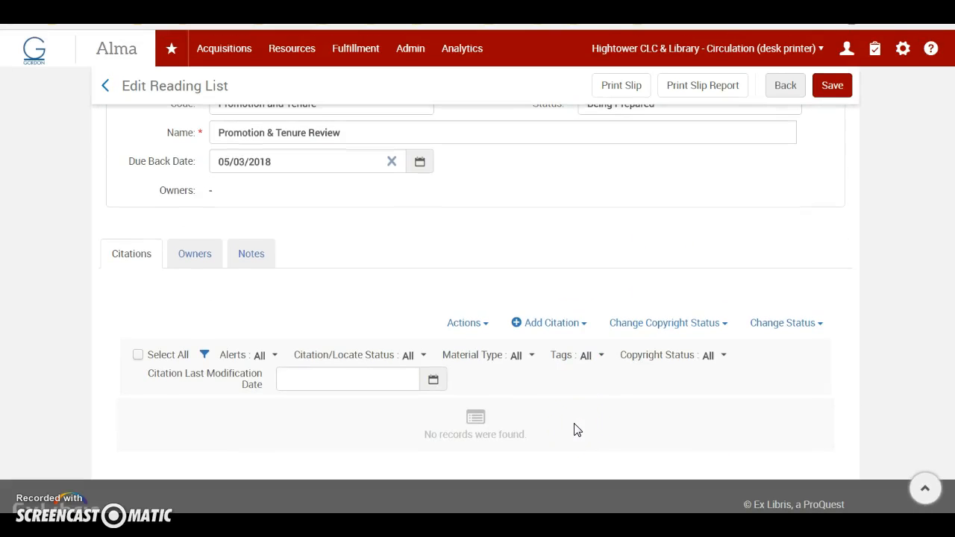
left_click(586, 329)
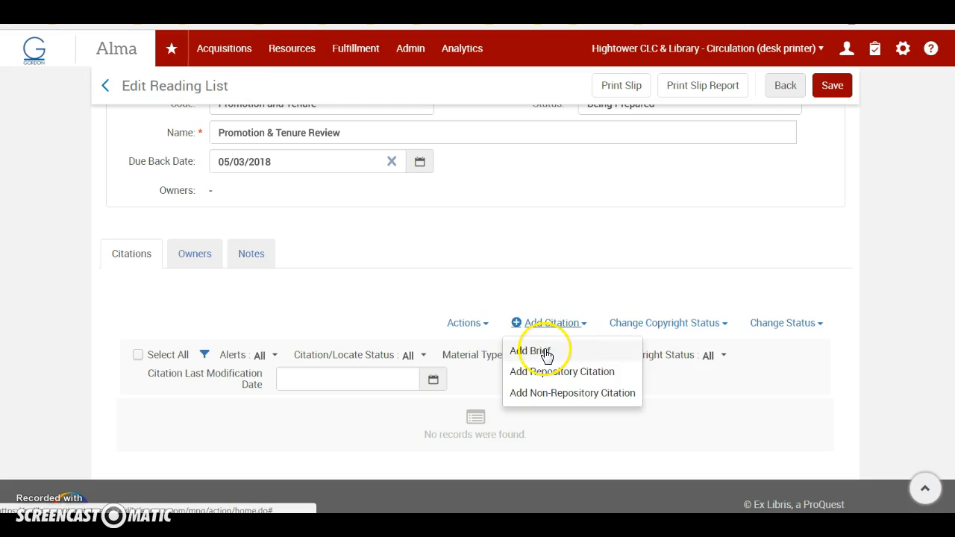
left_click(597, 398)
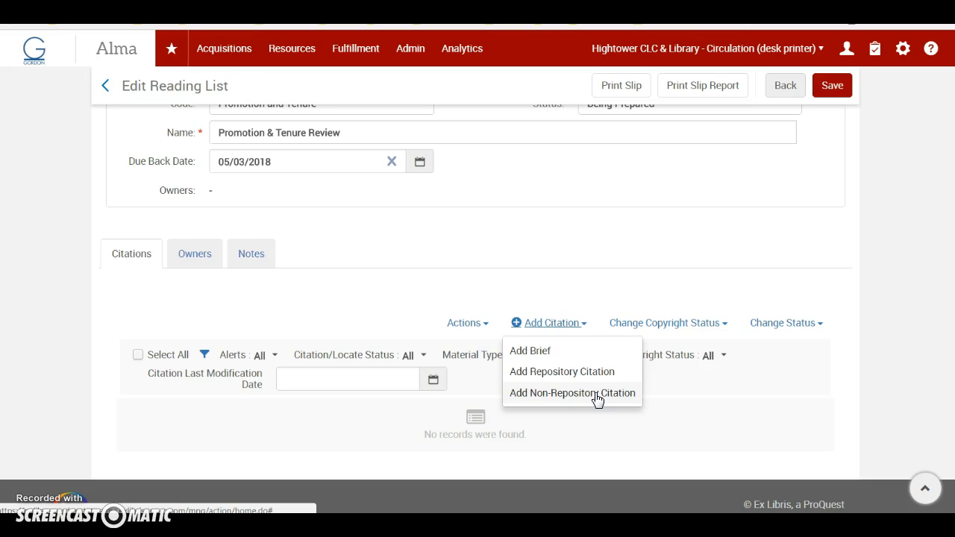
left_click(529, 358)
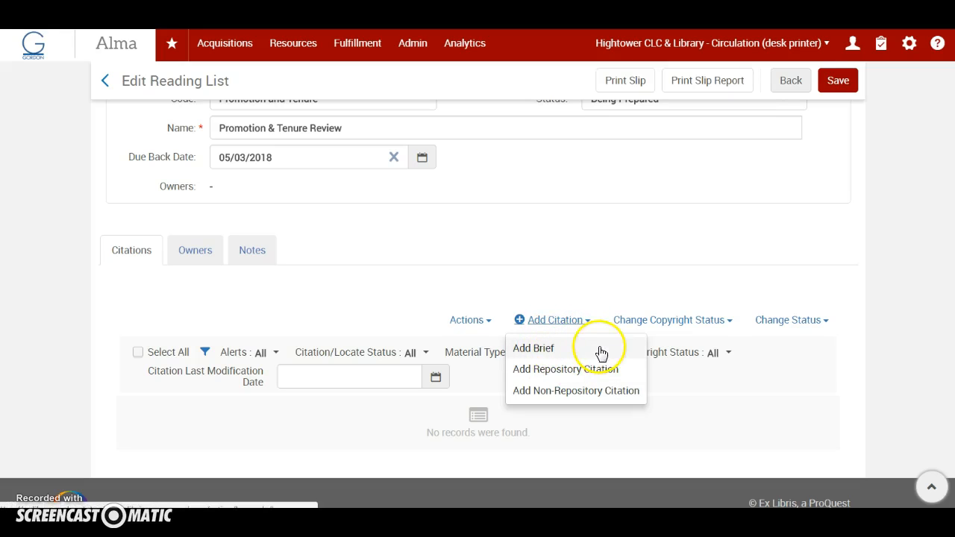
left_click(532, 349)
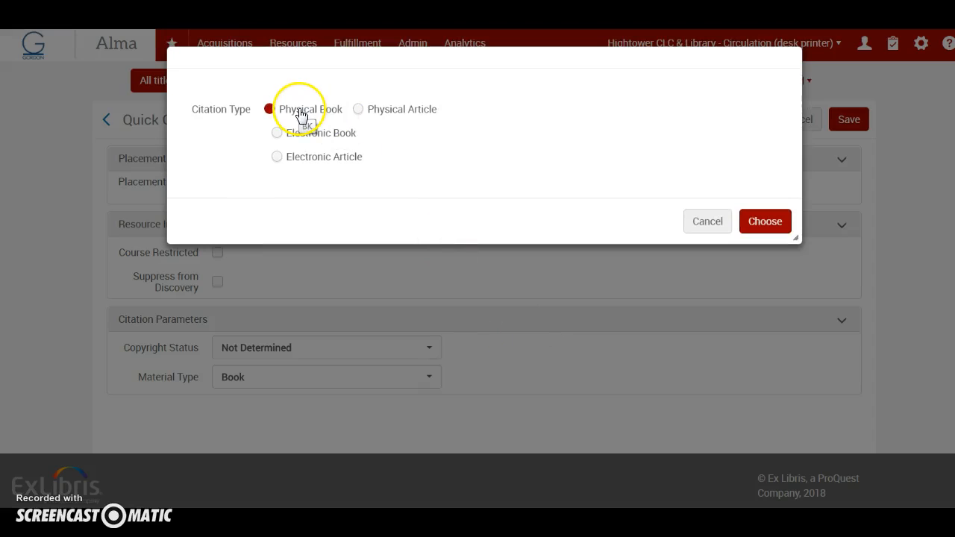
left_click(769, 223)
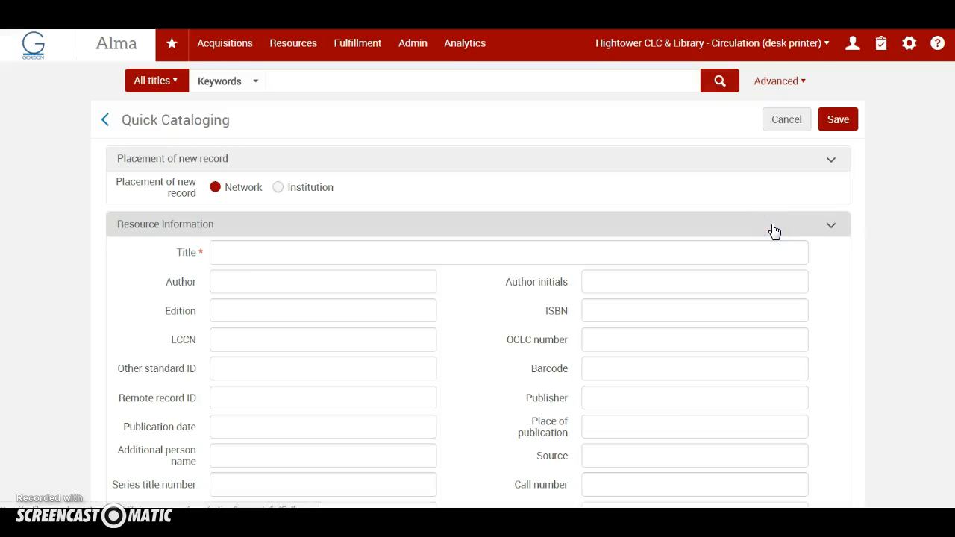
Place the new record in the Institution, and enter the post tenure review documentation title and the faculty member's name as author
left_click(278, 189)
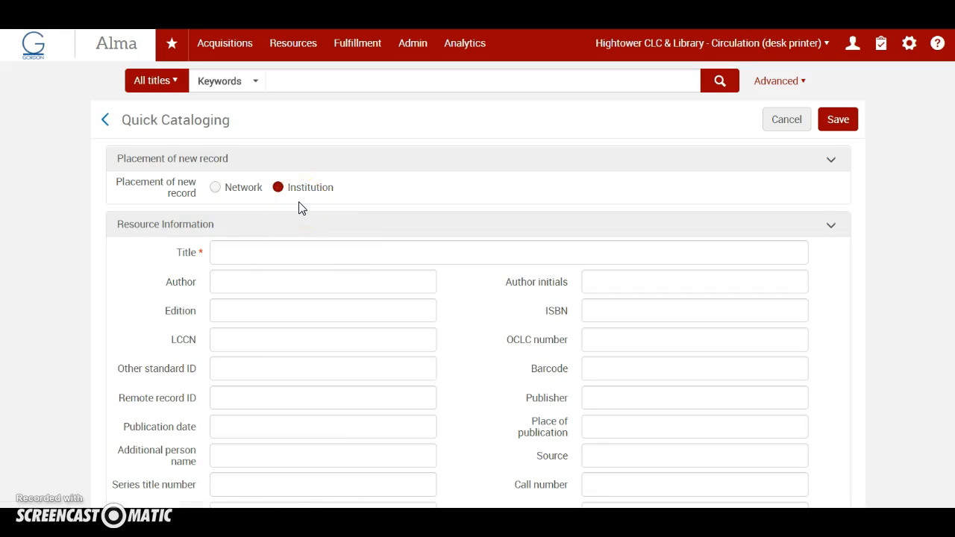
left_click(237, 250)
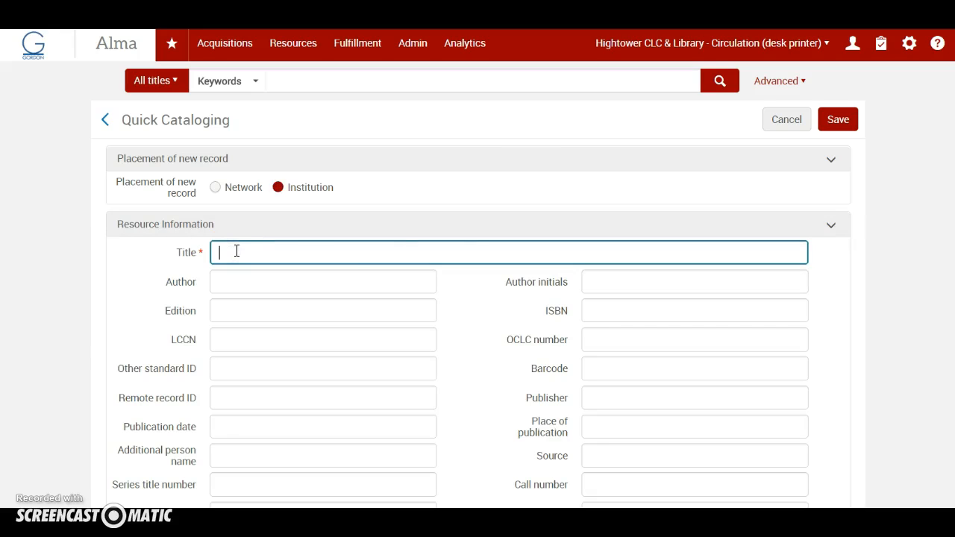
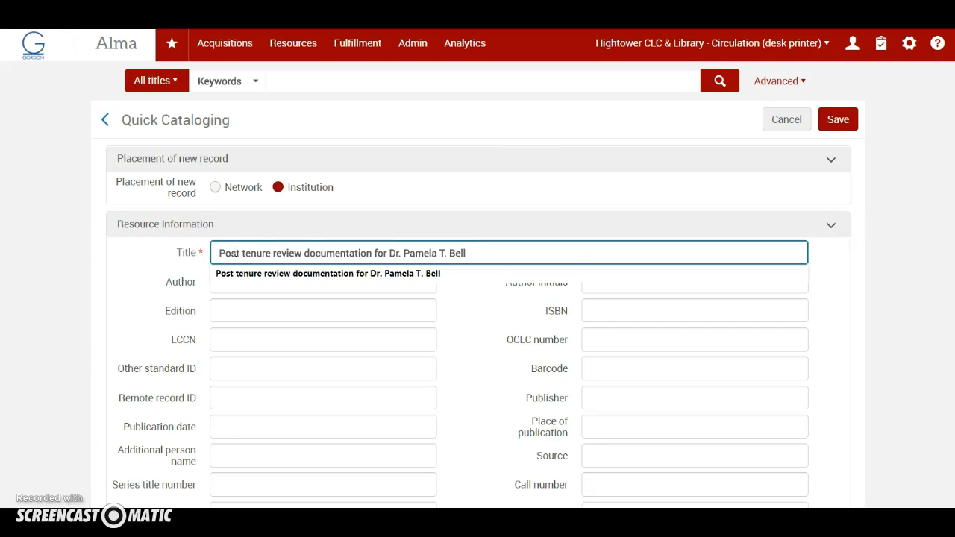
left_click(239, 291)
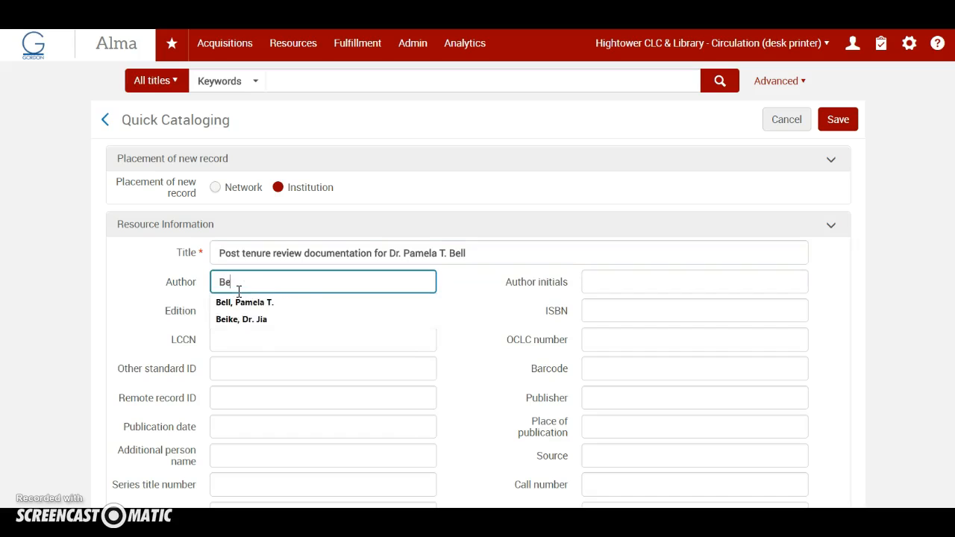
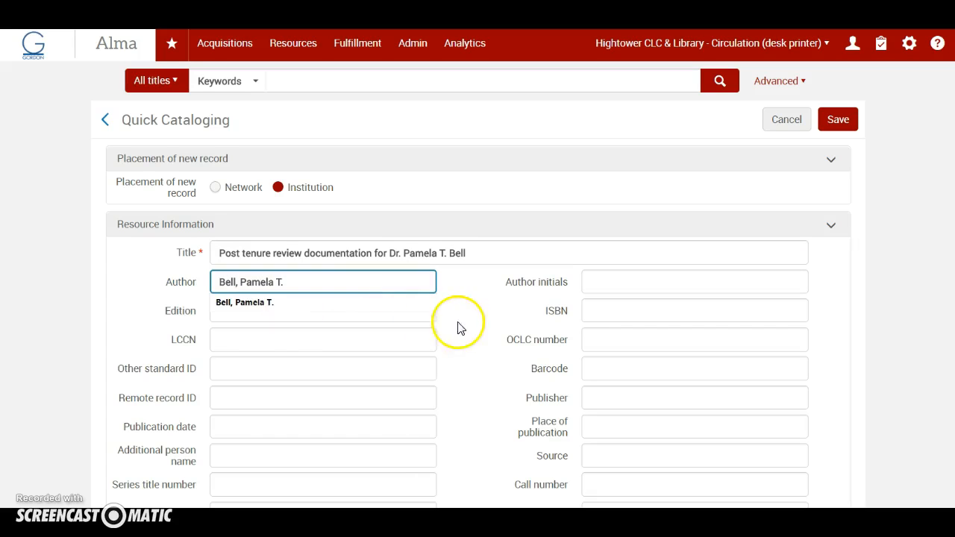
left_click(458, 326)
Enter 12-6-2017 as the publication date in the new record's resource information
scroll(401, 363, "down", 2)
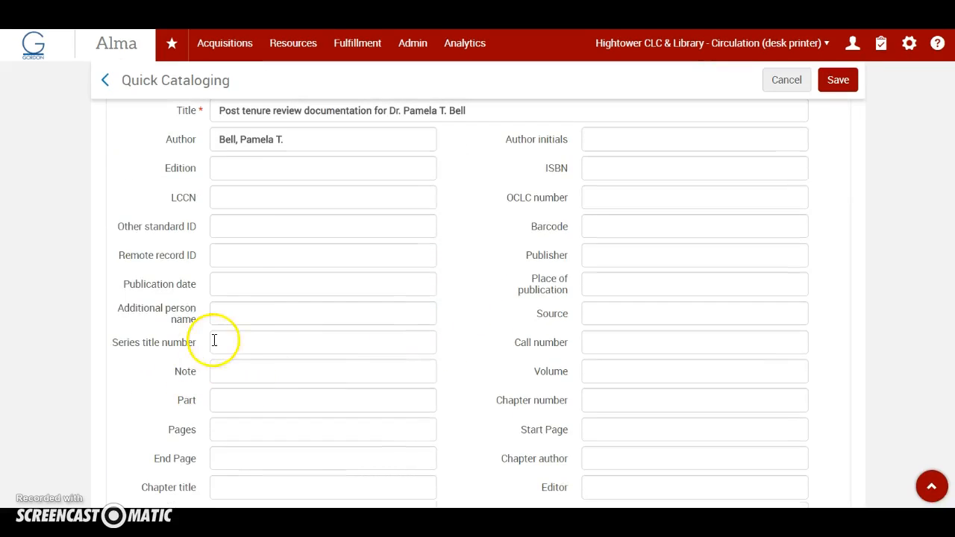
left_click(228, 283)
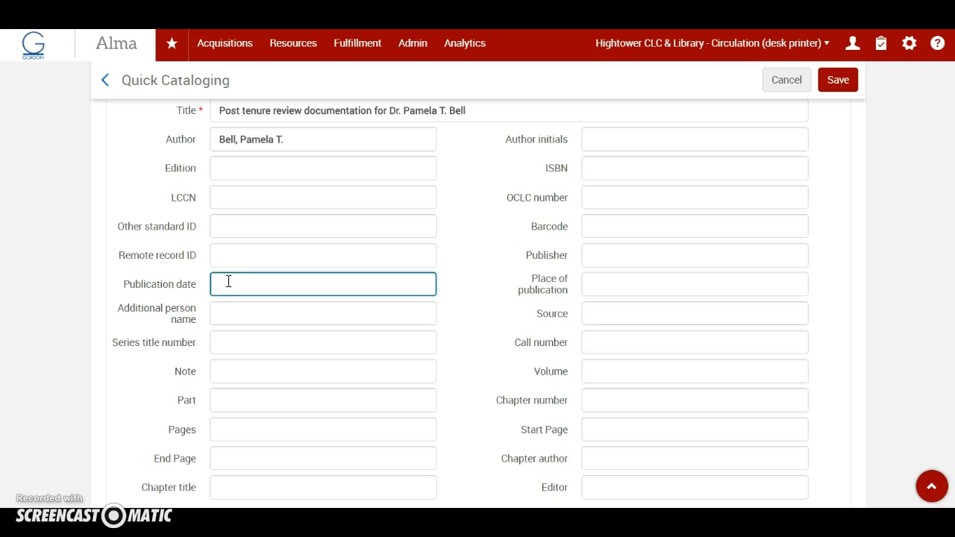
type("12-6-2017")
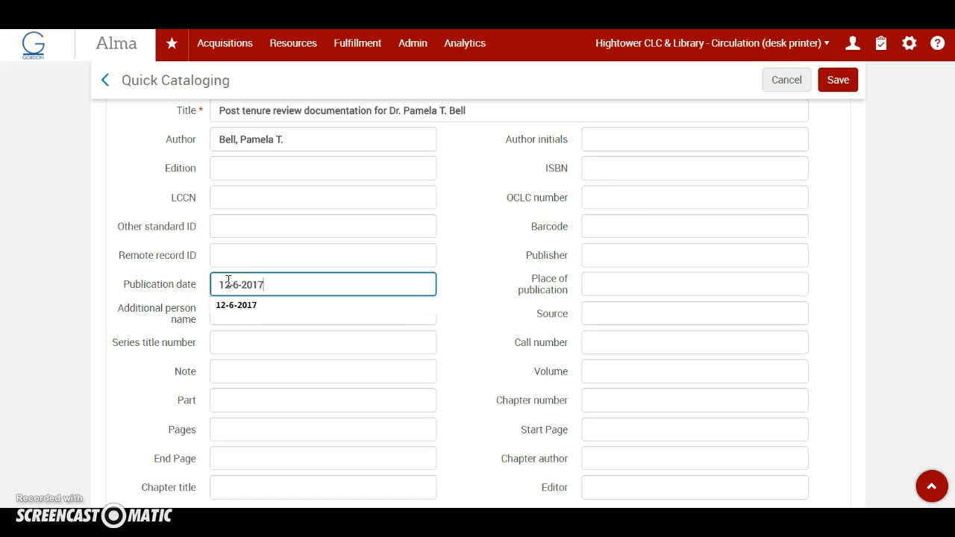
left_click(495, 386)
Set the item's location to Reserve Area at circ desk and its item policy to 6 Hour Faculty Reserve
scroll(495, 386, "down", 5)
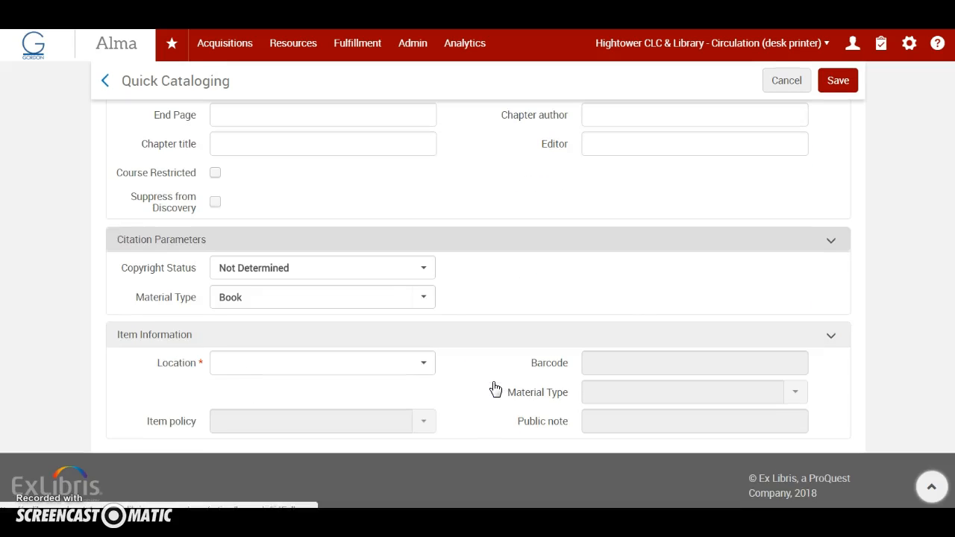
left_click(422, 270)
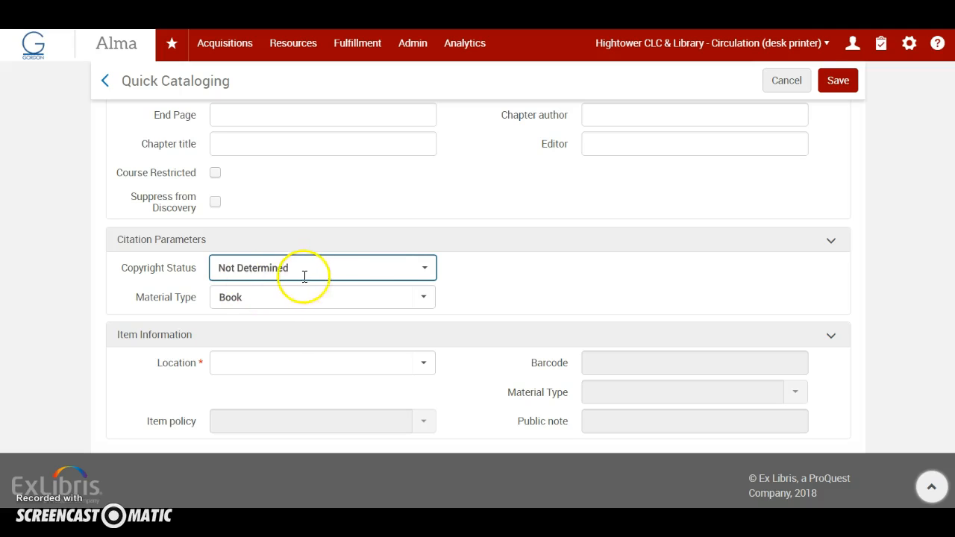
left_click(424, 363)
left_click(352, 390)
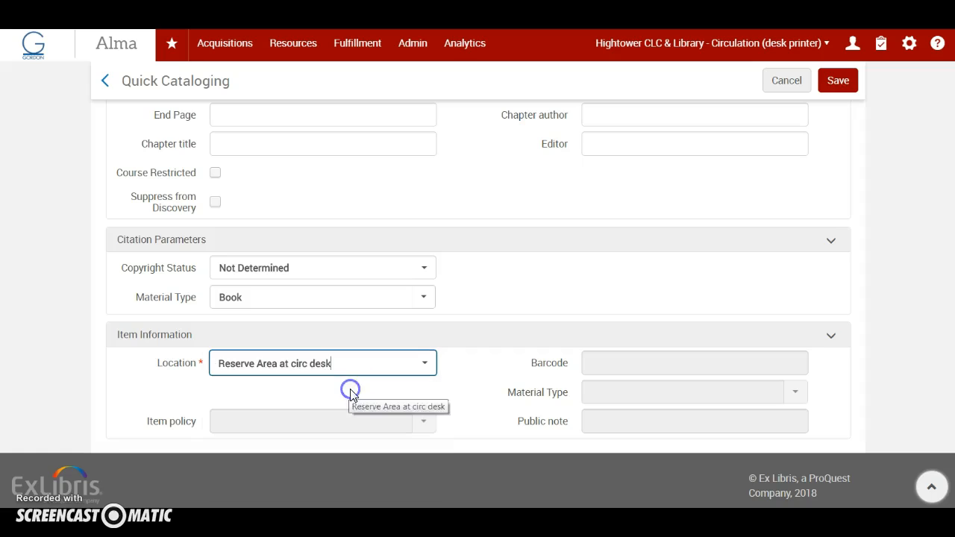
scroll(291, 390, "up", 10)
scroll(448, 425, "down", 10)
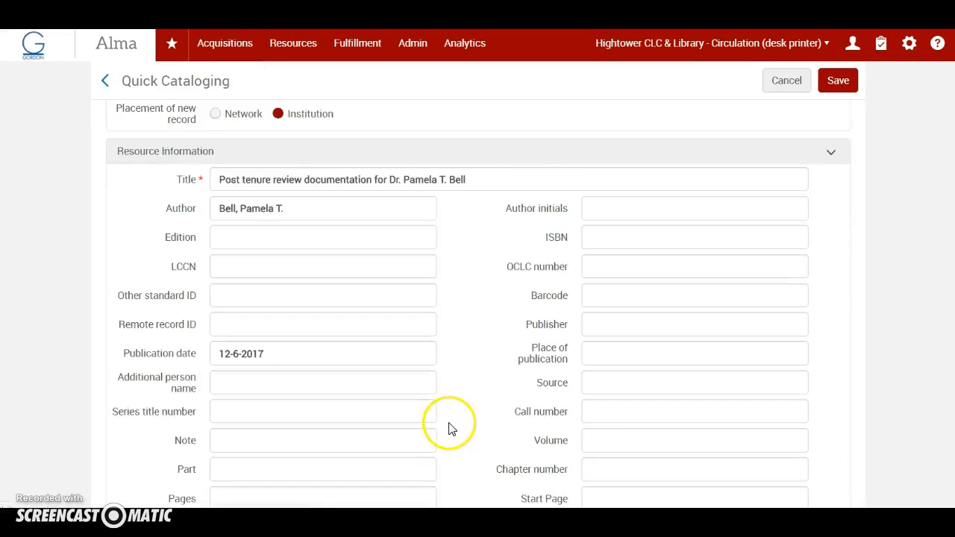
left_click(421, 423)
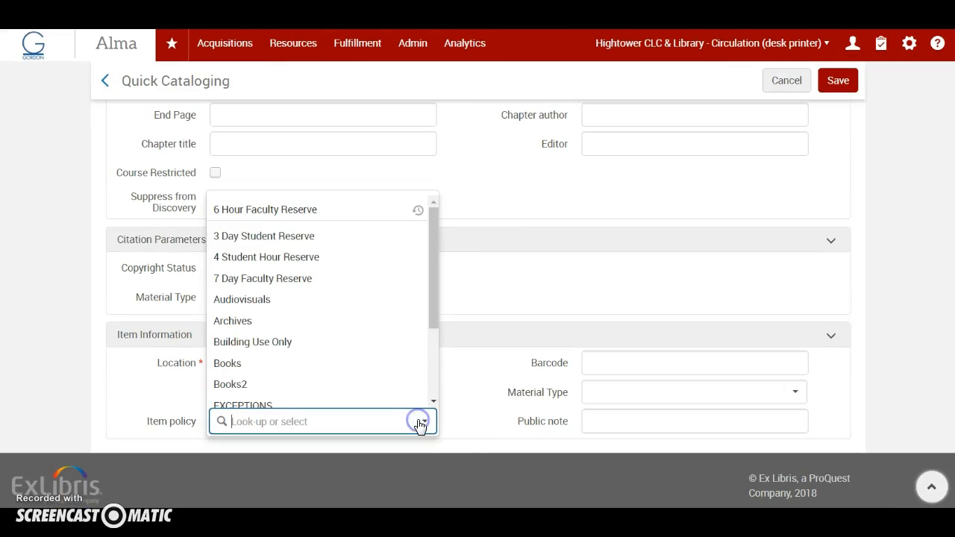
scroll(262, 223, "up", 1)
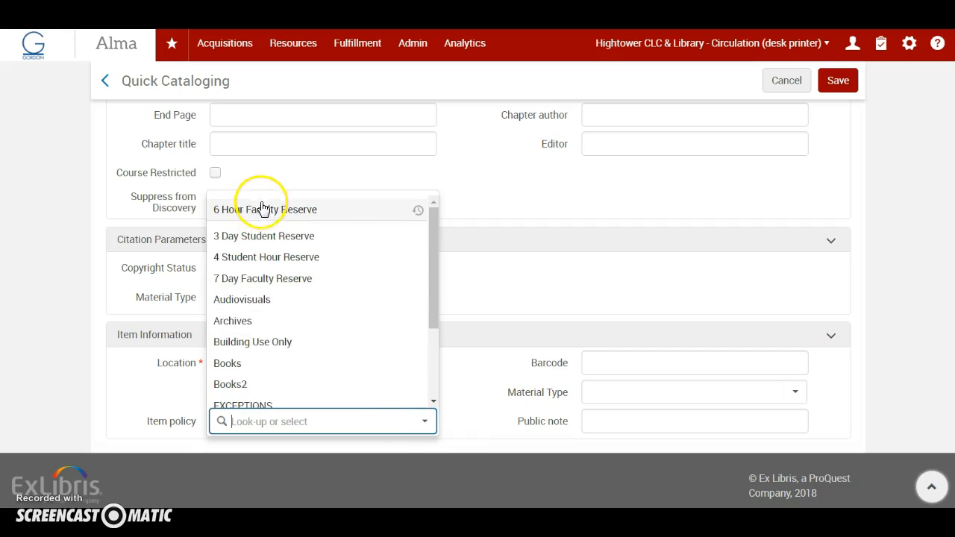
left_click(315, 213)
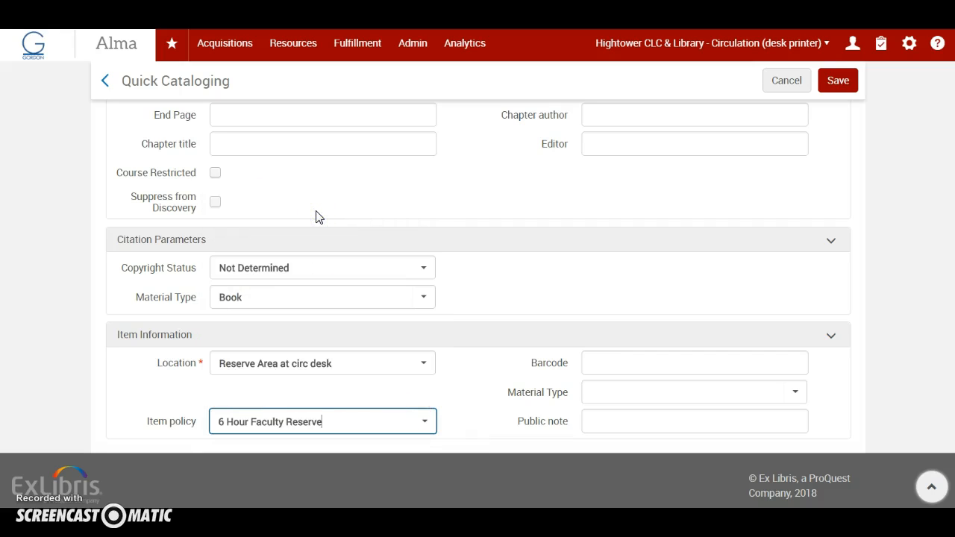
Set the material type in the item information to Looseleaf
left_click(794, 394)
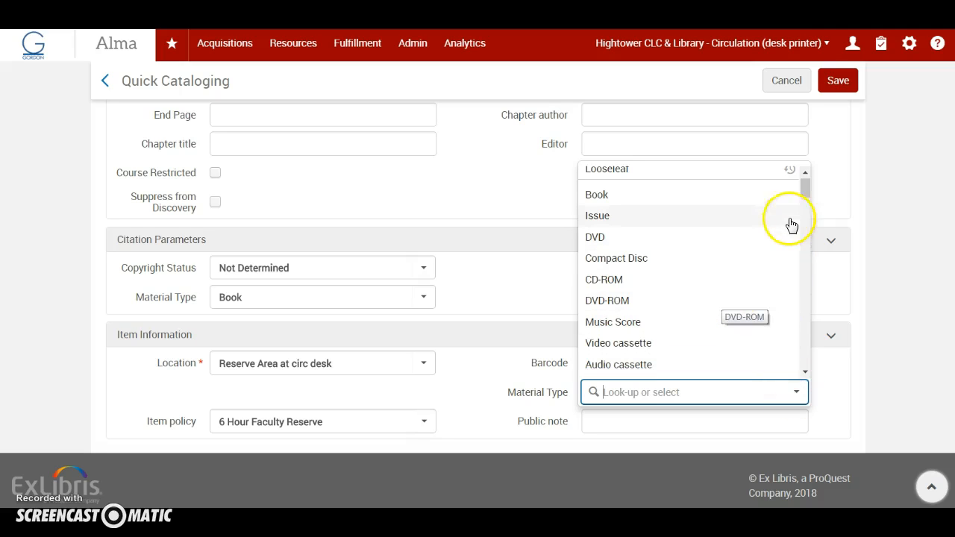
left_click_drag(805, 193, 803, 272)
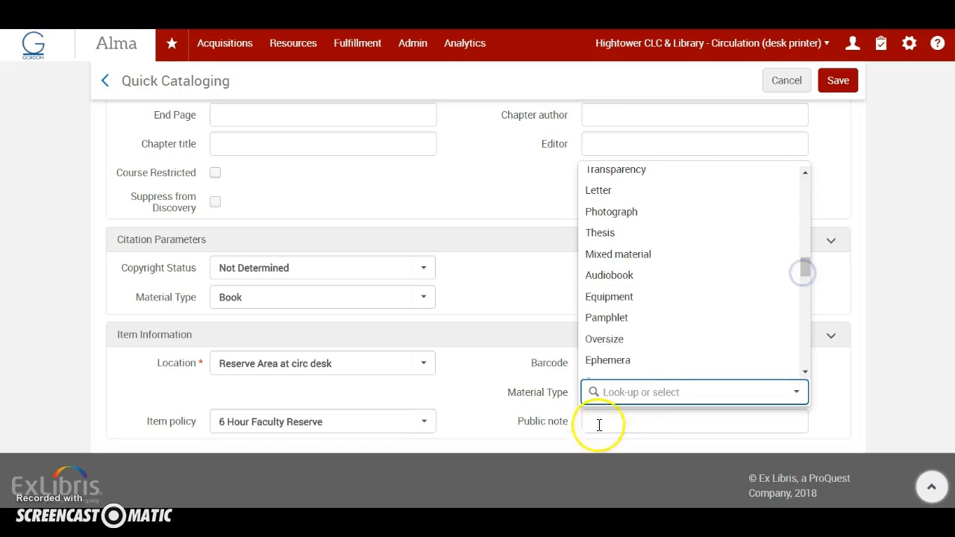
type("Looseleaf")
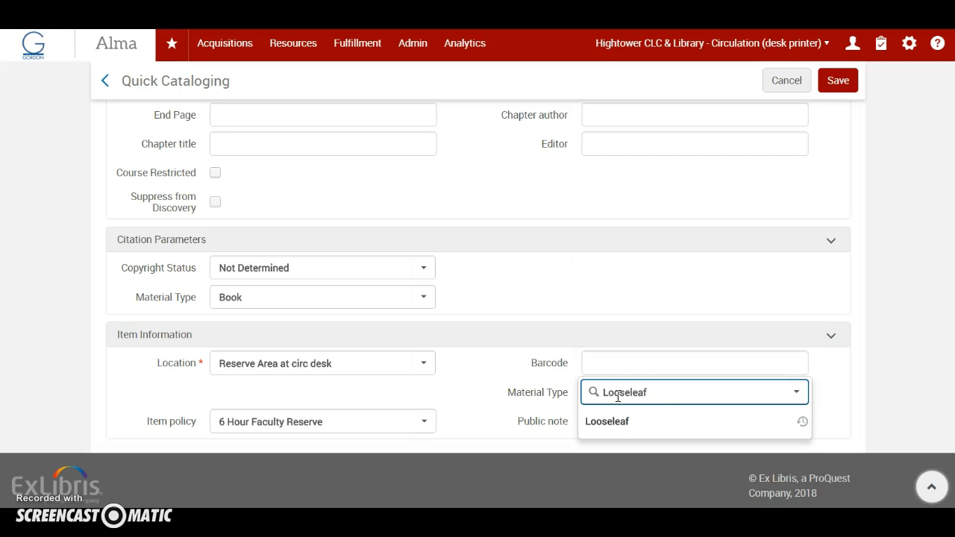
left_click(501, 409)
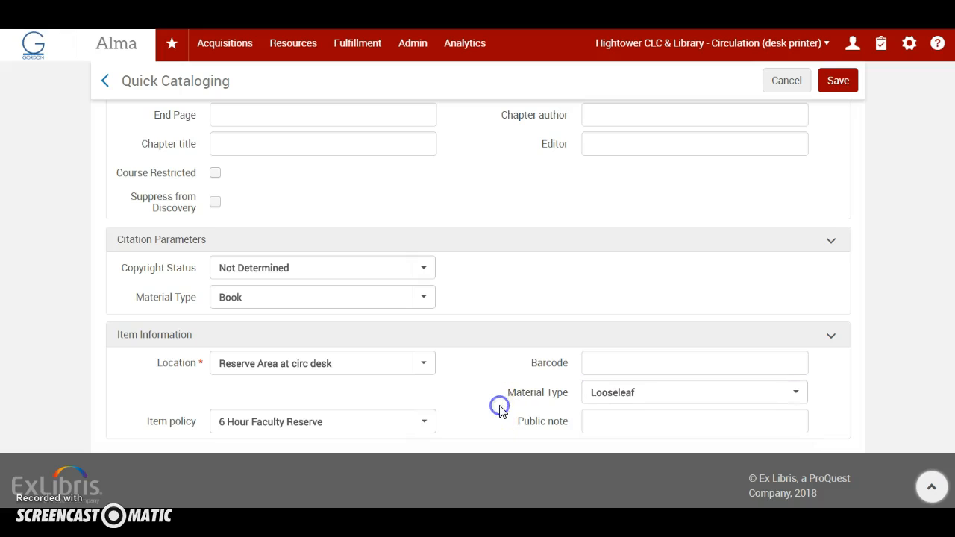
Enter the item's barcode, and save the new record and the Promotion & Tenure Review reading list
left_click(620, 364)
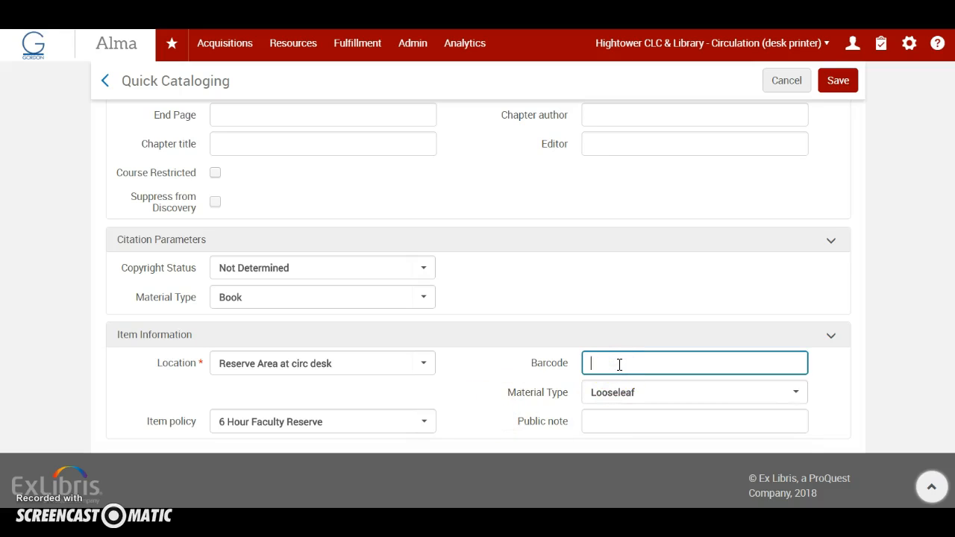
key("Return")
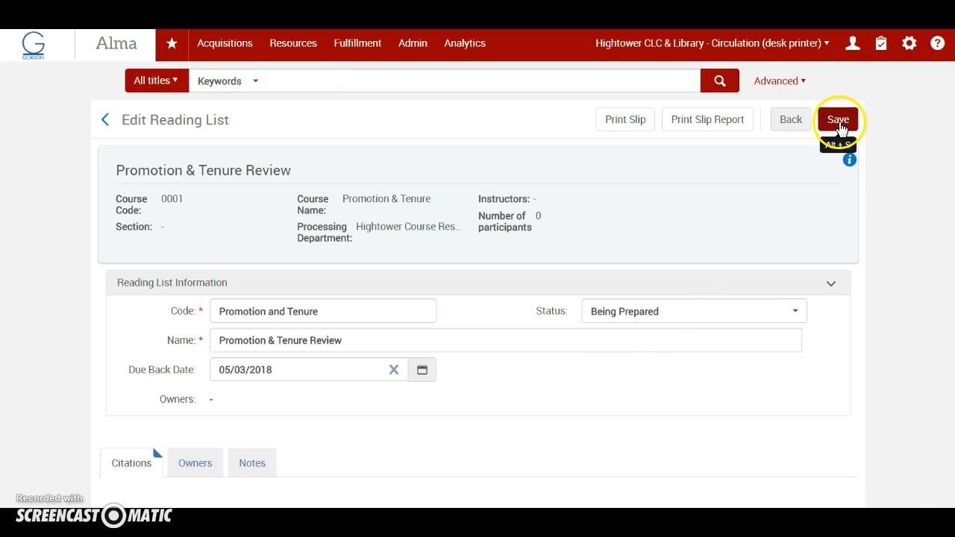
left_click(839, 122)
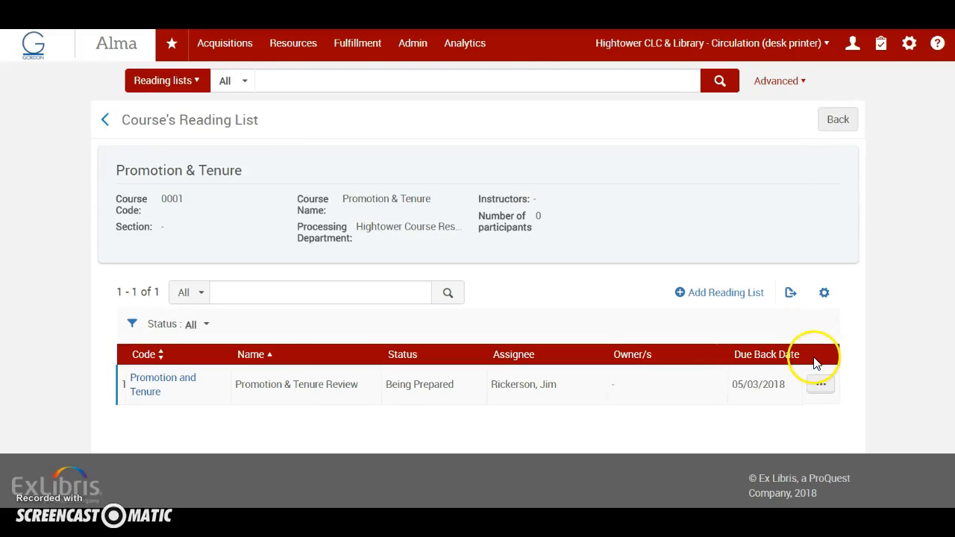
View the saved Promotion & Tenure Review reading list and examine its post tenure review citation
left_click(819, 385)
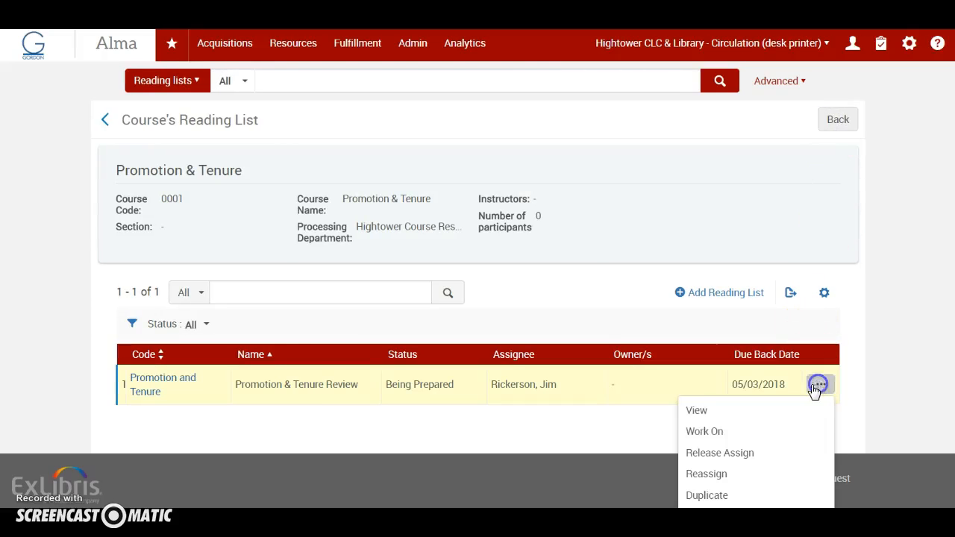
left_click(701, 416)
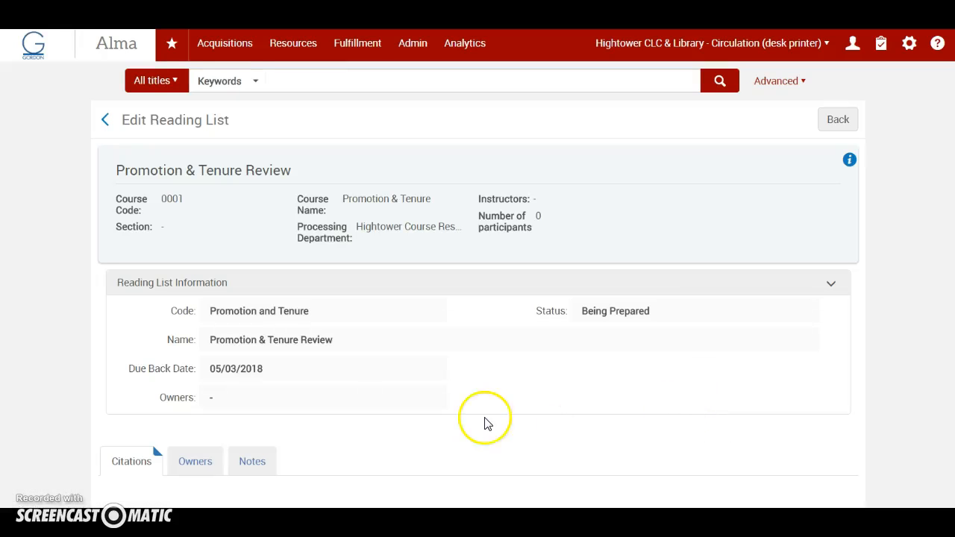
scroll(485, 423, "down", 5)
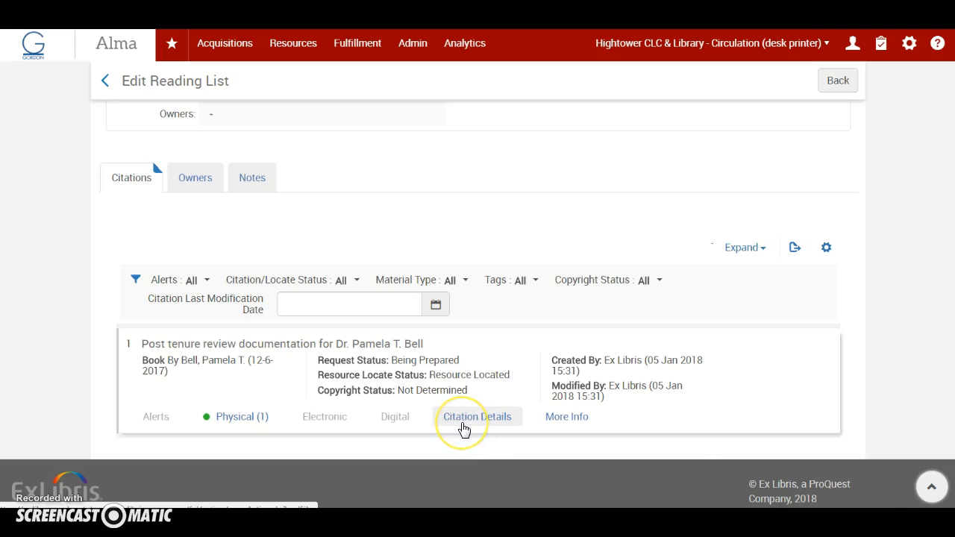
left_click(463, 430)
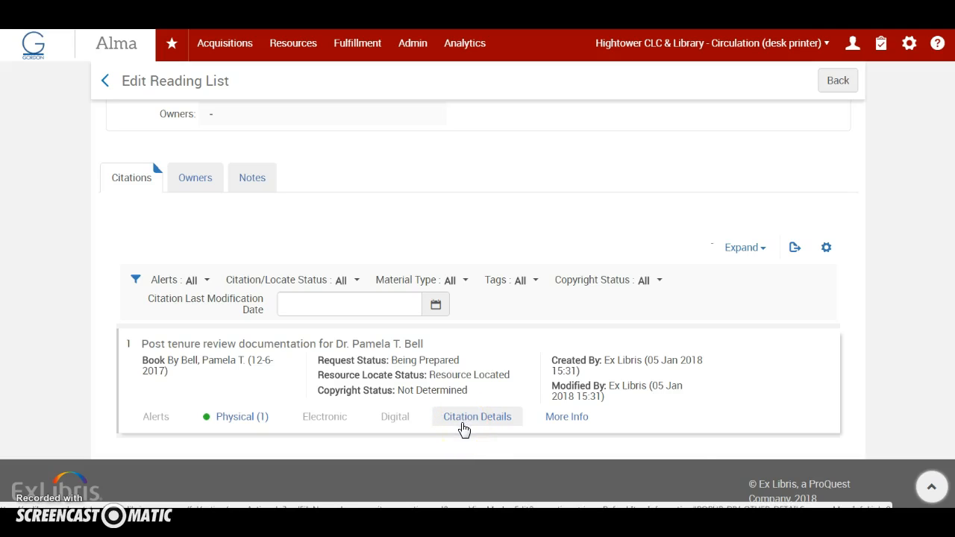
scroll(463, 427, "up", 5)
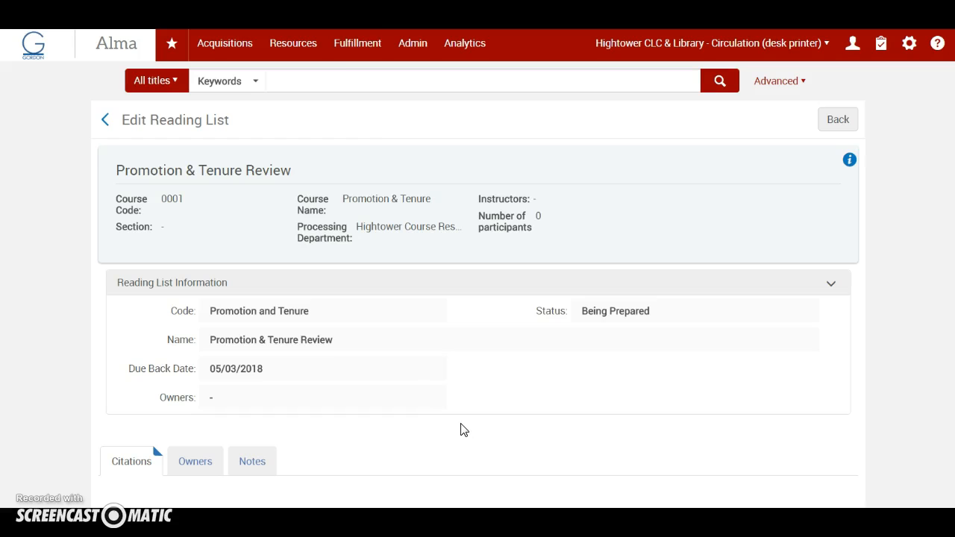
Open patron services for the faculty patron by looking up the patron's name
left_click(372, 61)
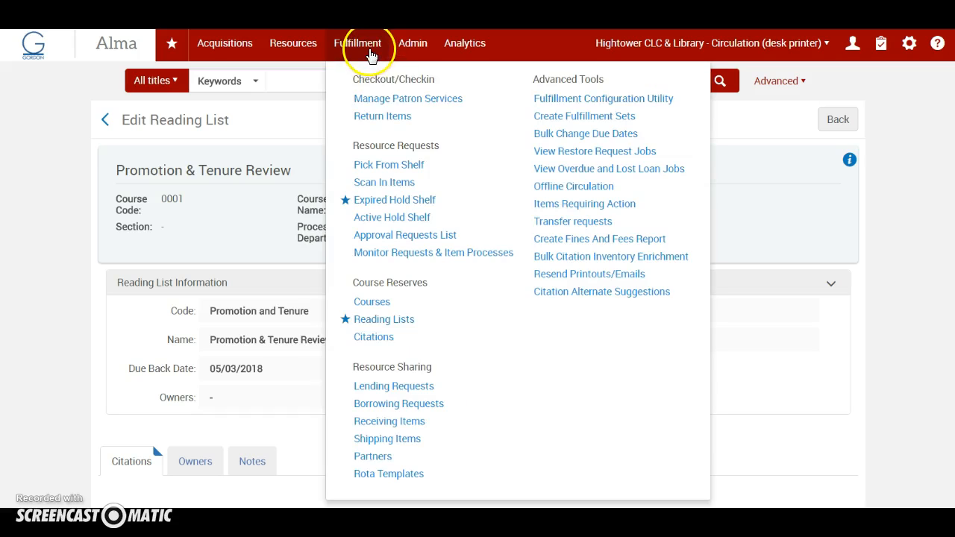
left_click(373, 96)
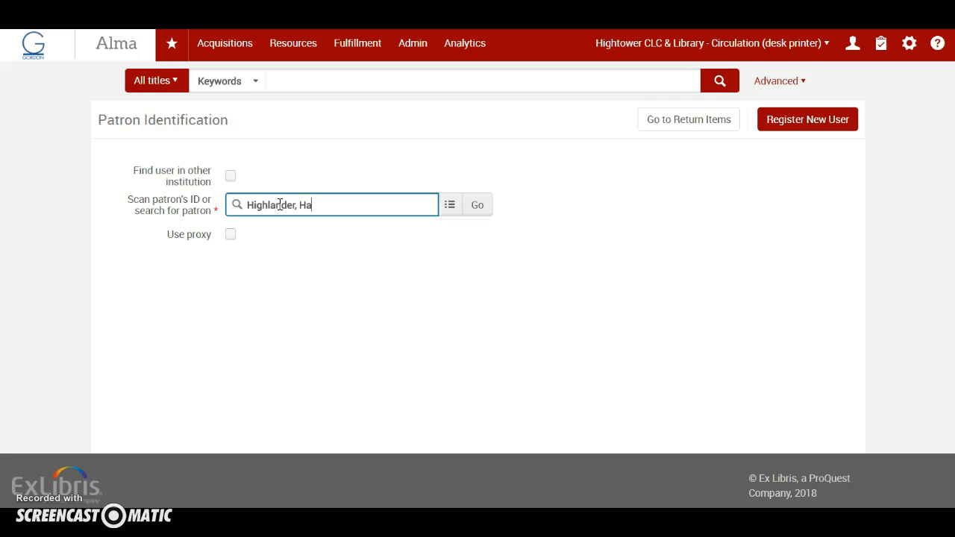
type("rry")
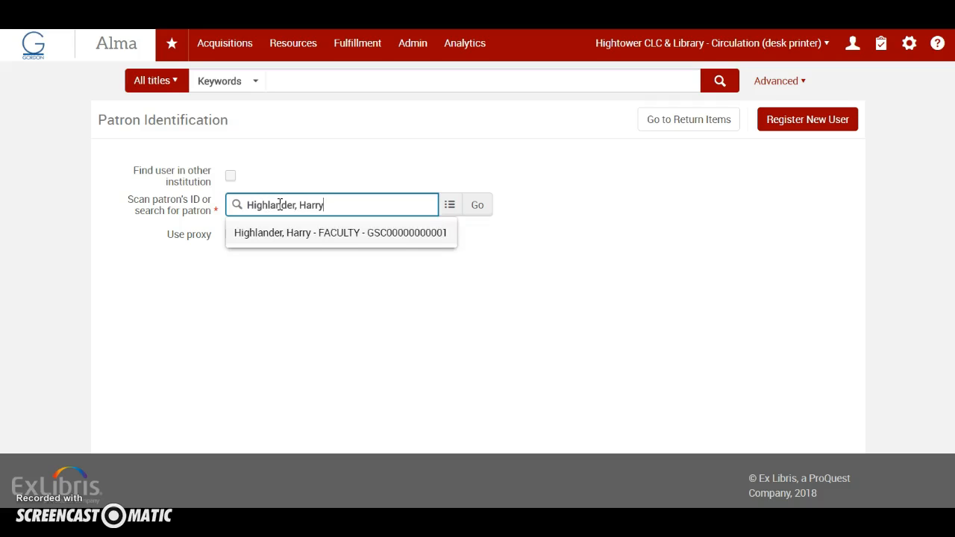
left_click(312, 237)
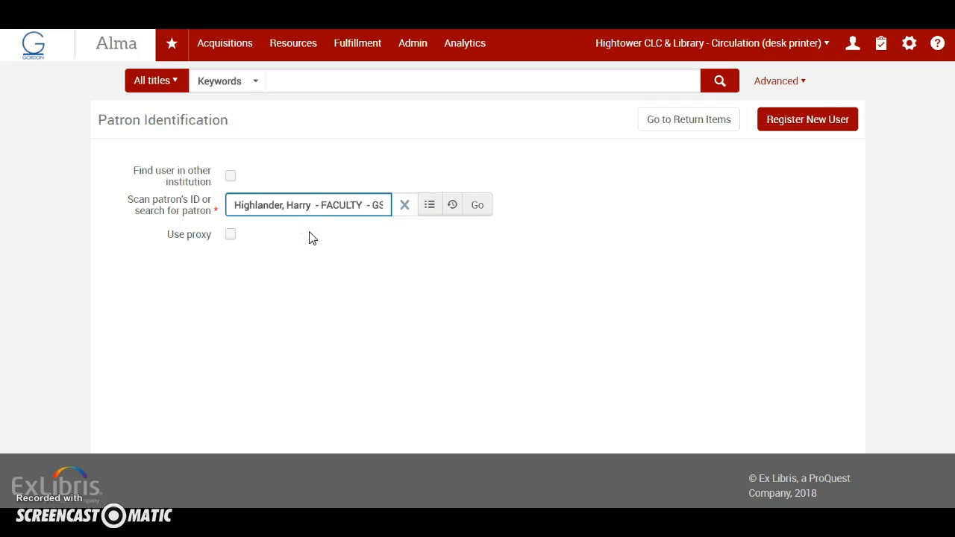
left_click(482, 210)
Loan the post tenure review documentation to the faculty patron by entering the item's barcode
left_click(477, 359)
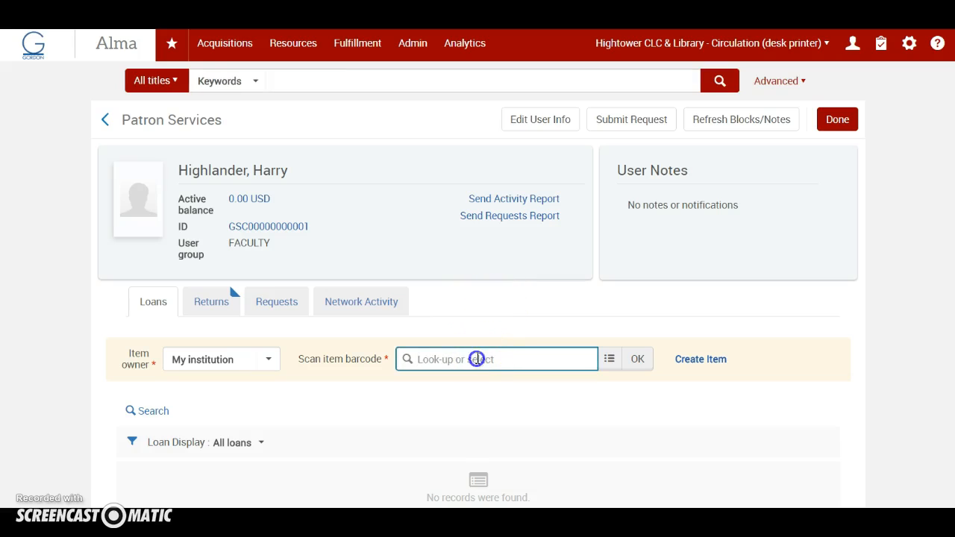
type("304450013442")
key("Return")
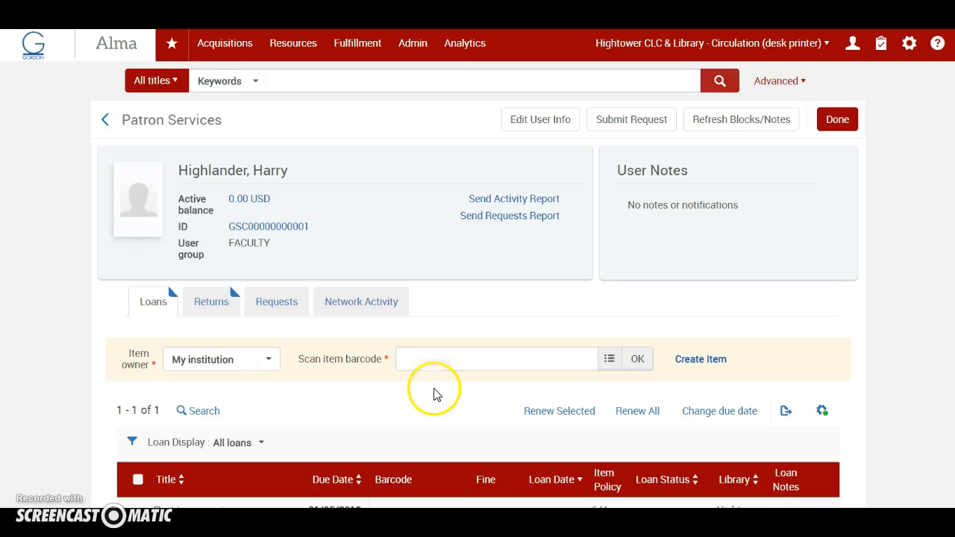
scroll(436, 395, "down", 3)
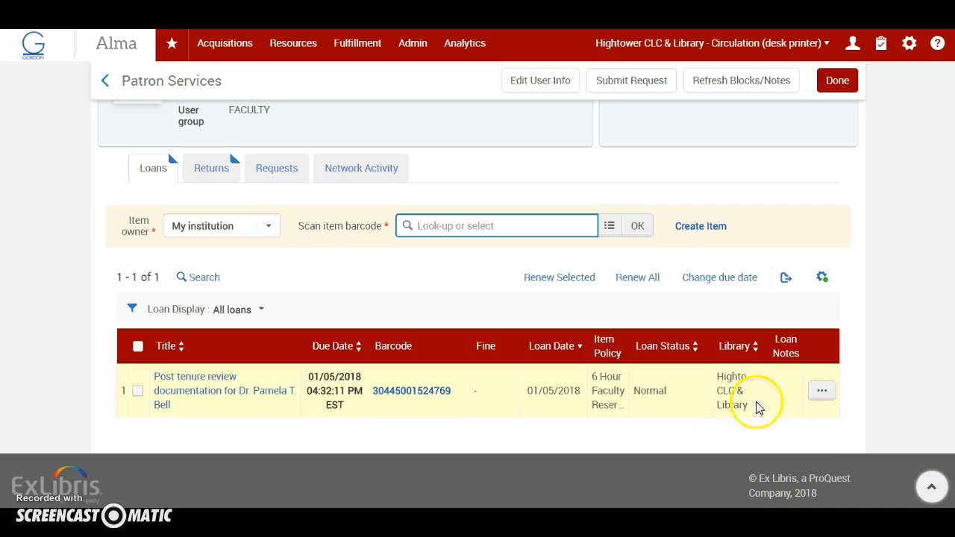
View the policies of the post tenure review loan and examine its fulfillment attributes and terms of use
left_click(821, 390)
scroll(788, 385, "down", 3)
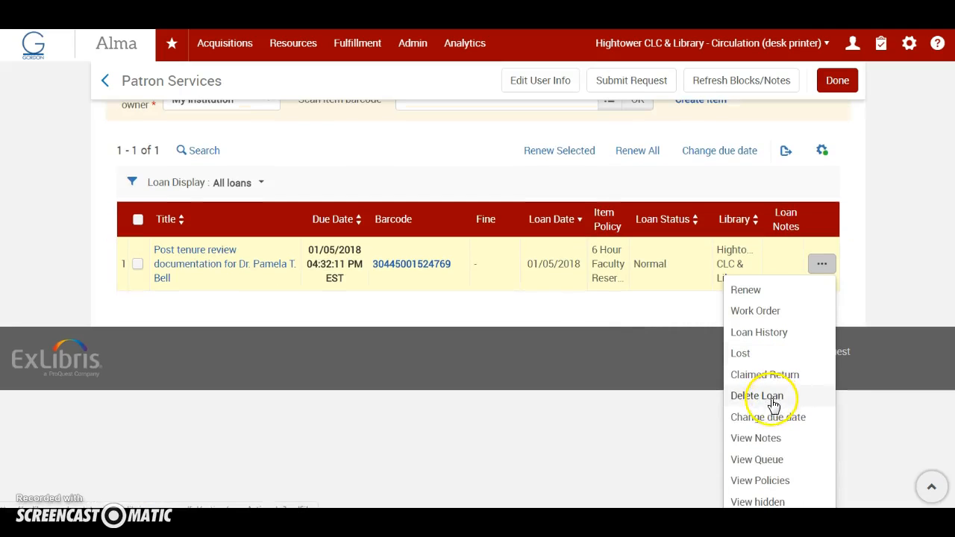
left_click(781, 481)
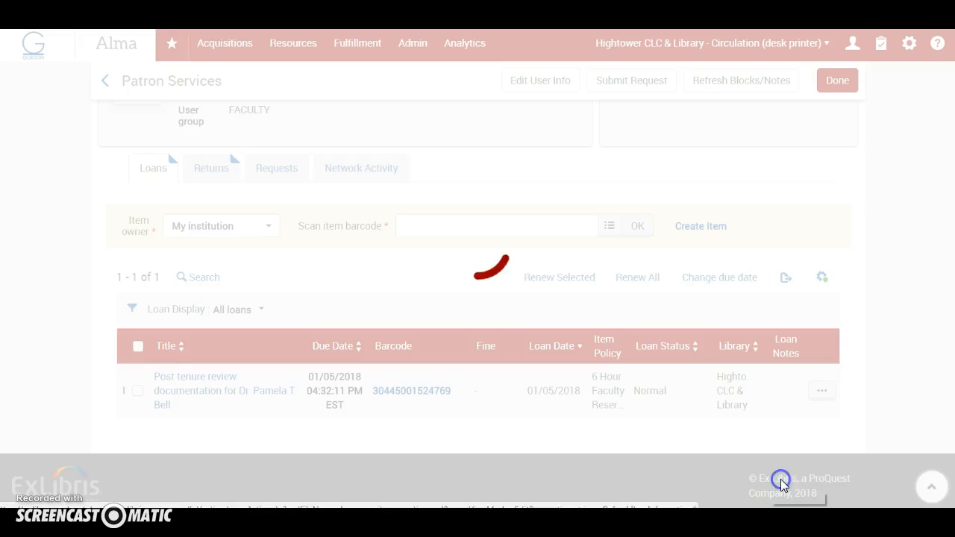
scroll(484, 341, "down", 1)
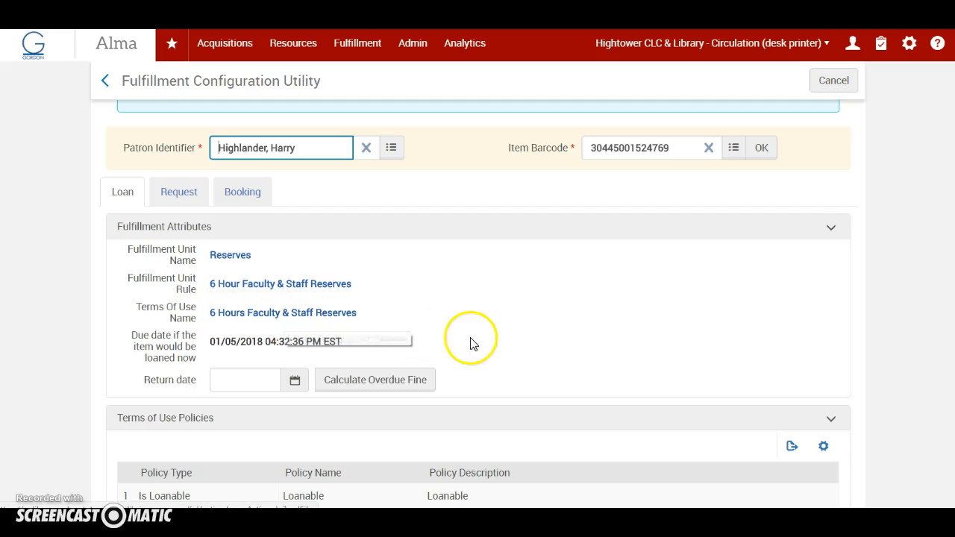
scroll(478, 335, "down", 2)
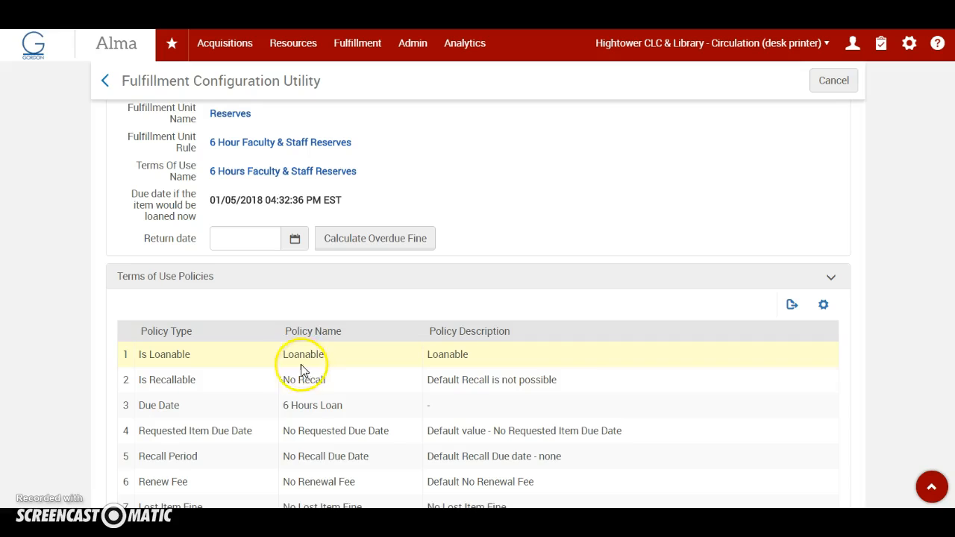
scroll(554, 321, "up", 1)
scroll(552, 286, "up", 3)
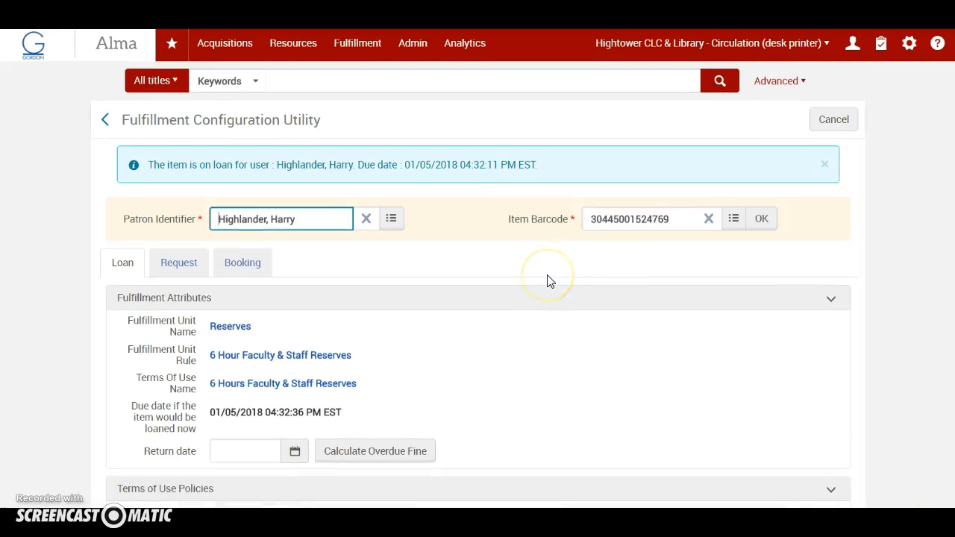
left_click(375, 45)
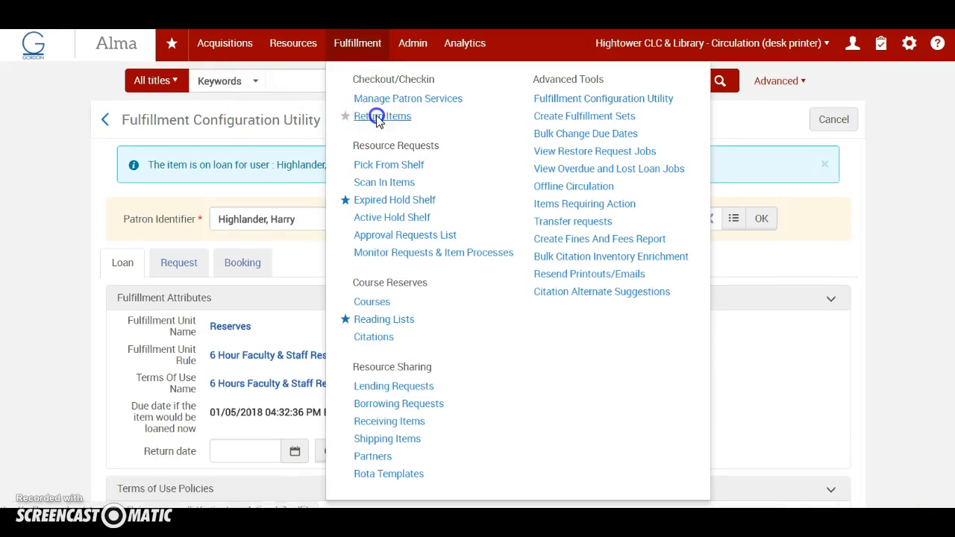
left_click(317, 116)
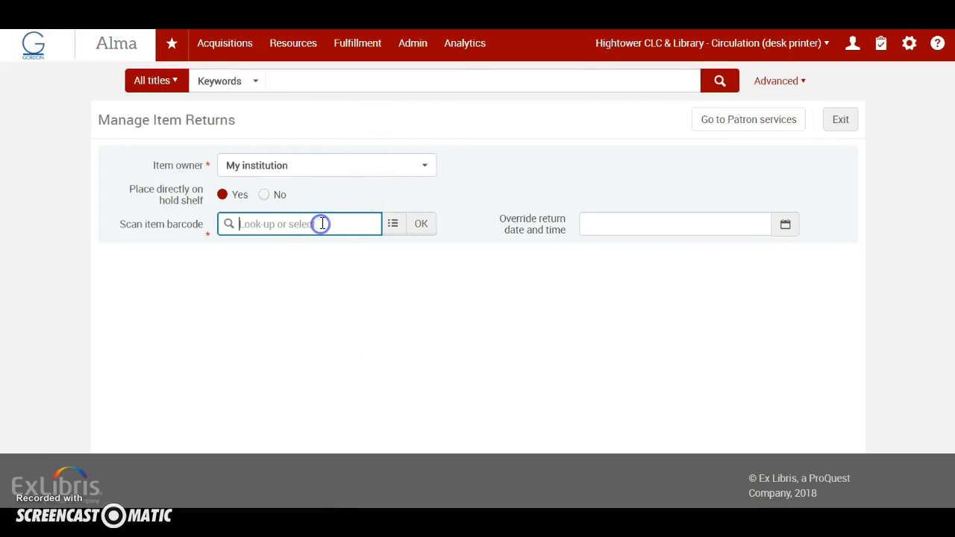
key("Return")
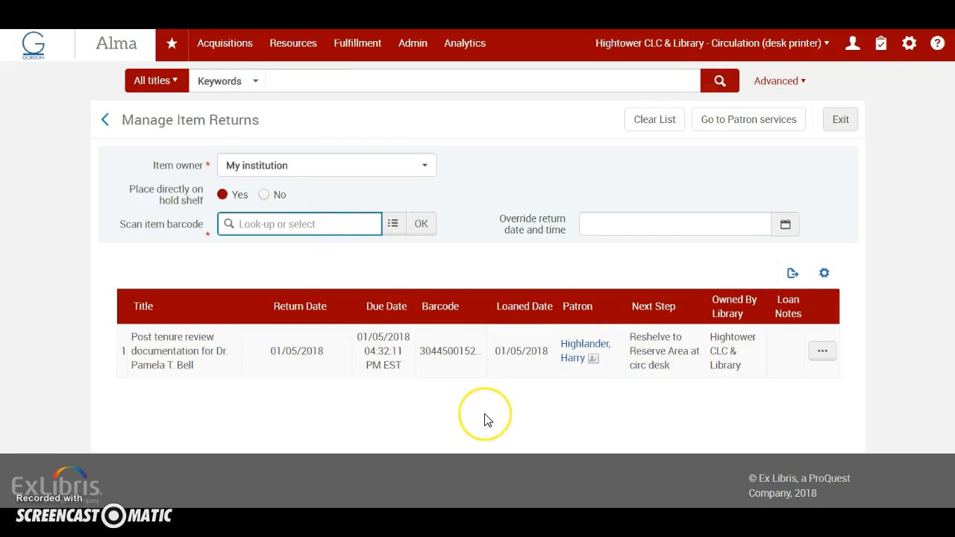
Open the inactive Promotion & Tenure course, code 0001, for editing from the course reserves list
left_click(360, 52)
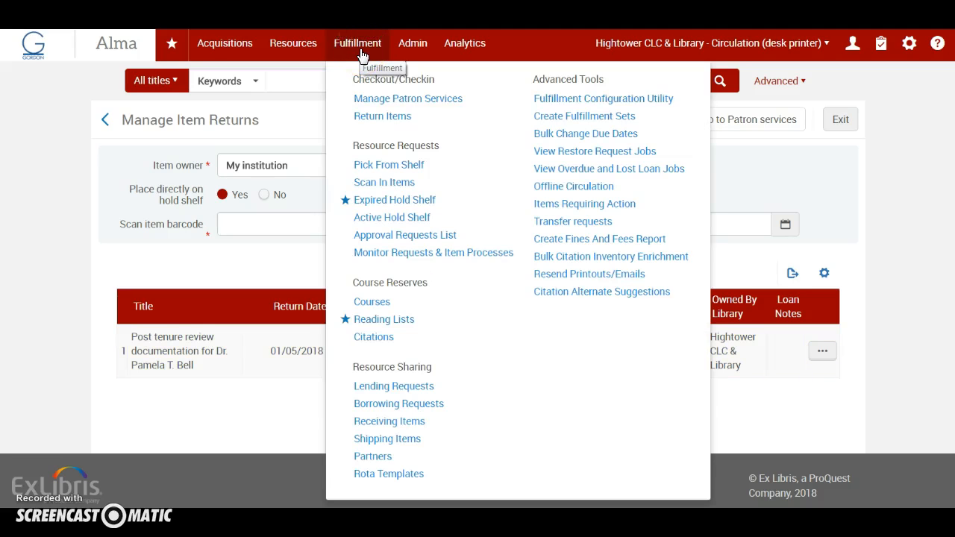
left_click(369, 302)
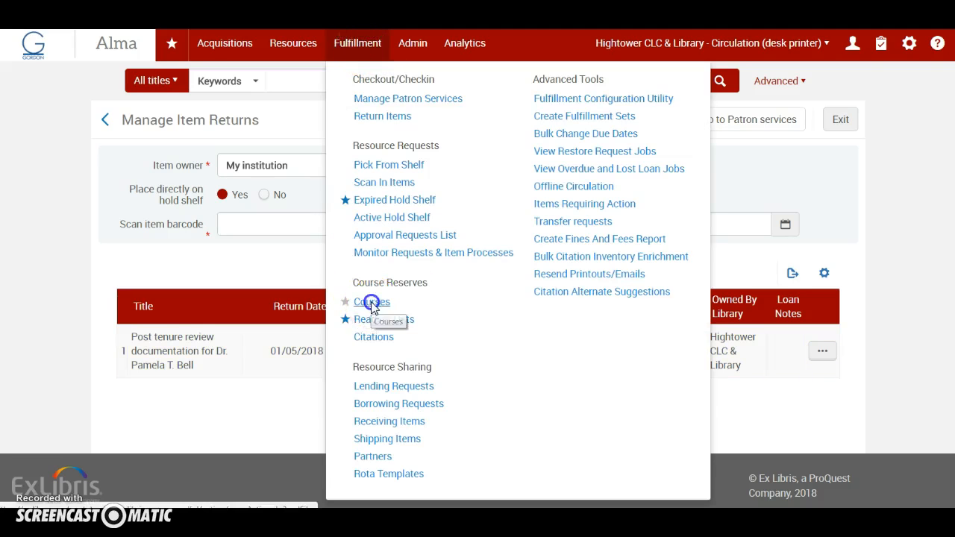
scroll(373, 221, "down", 3)
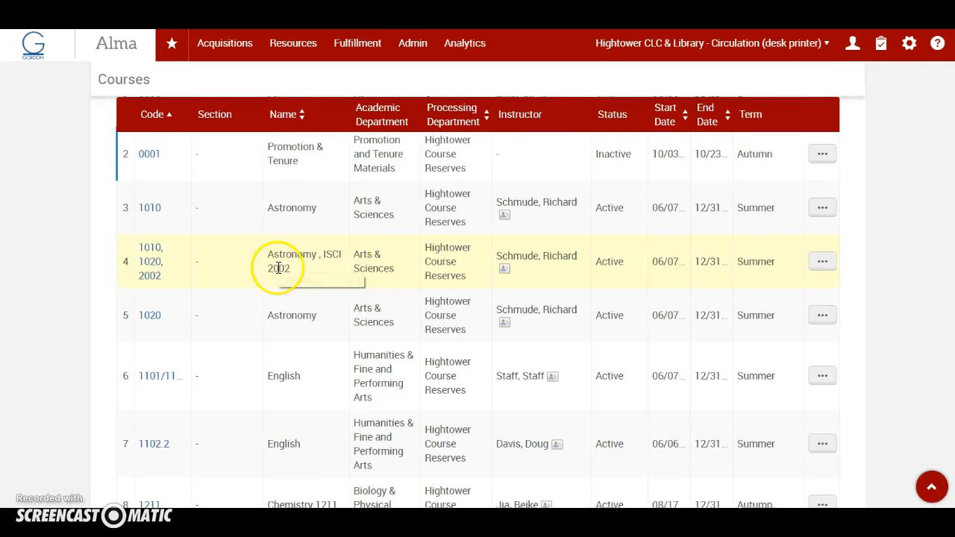
scroll(269, 266, "up", 2)
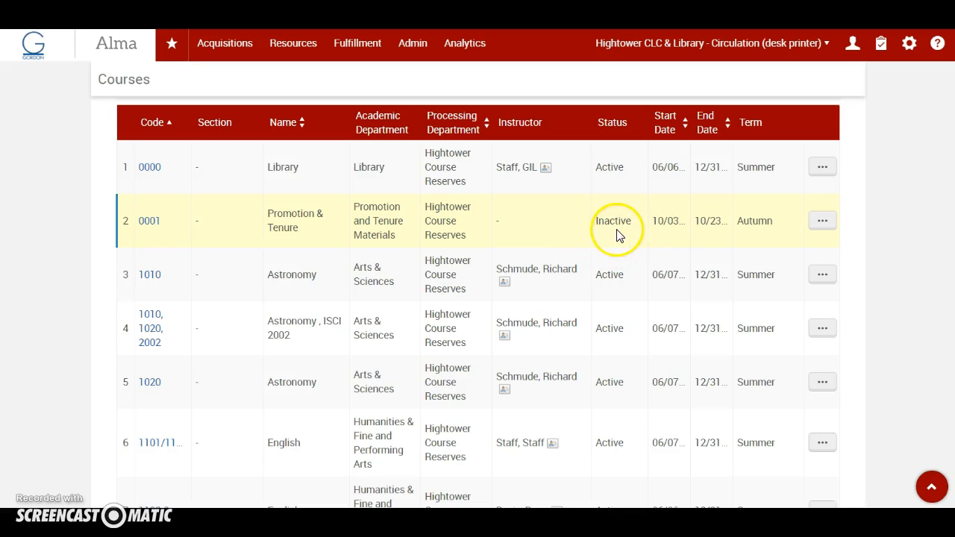
left_click(830, 233)
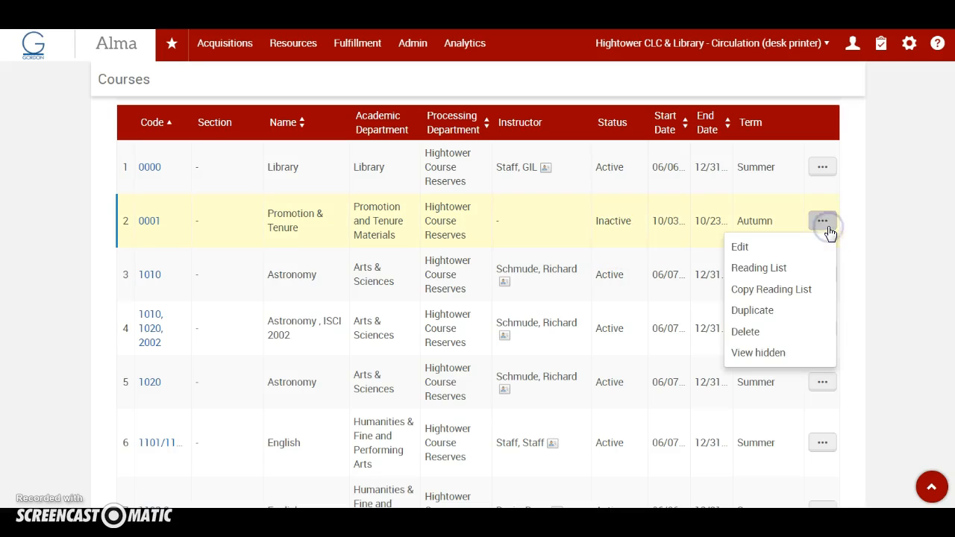
left_click(747, 255)
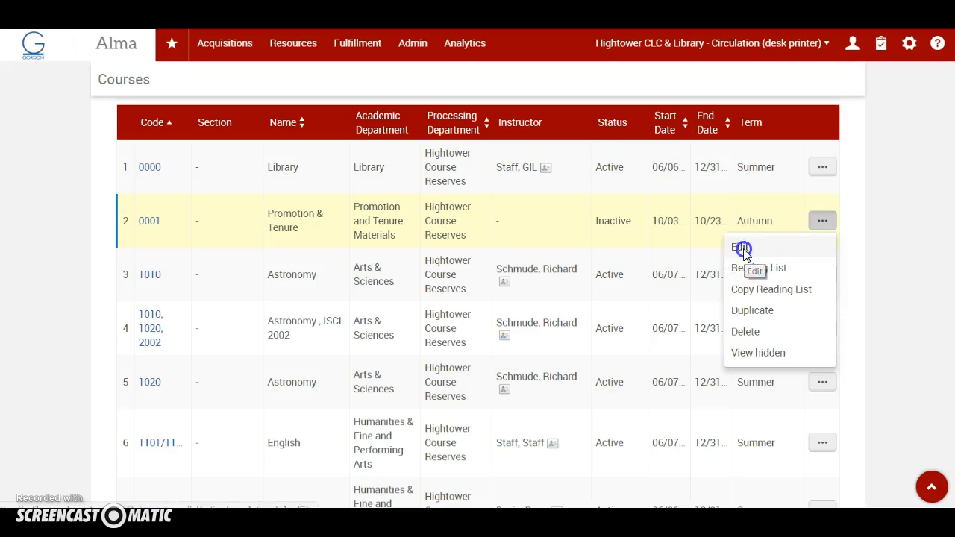
Change the Promotion & Tenure course's term to Spring
scroll(491, 394, "down", 2)
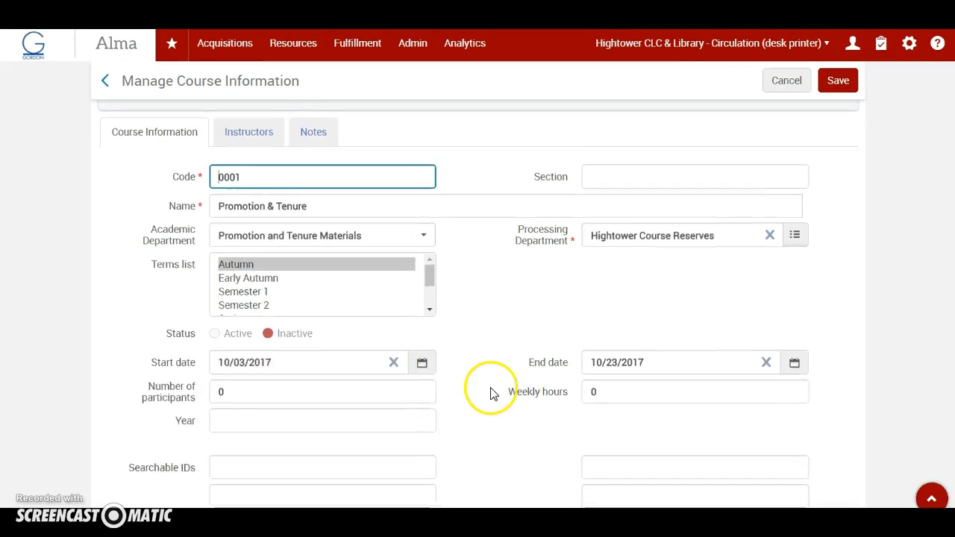
scroll(490, 393, "down", 1)
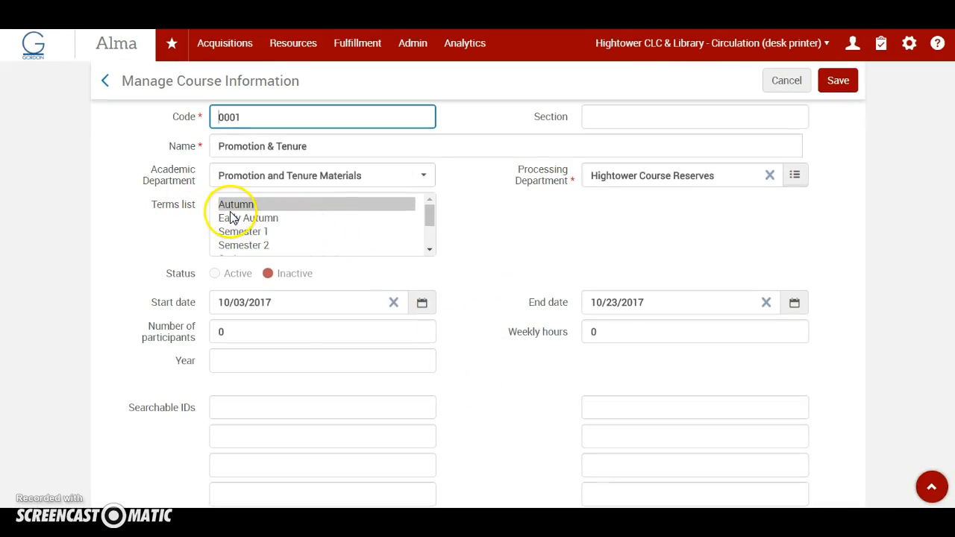
left_click(431, 234)
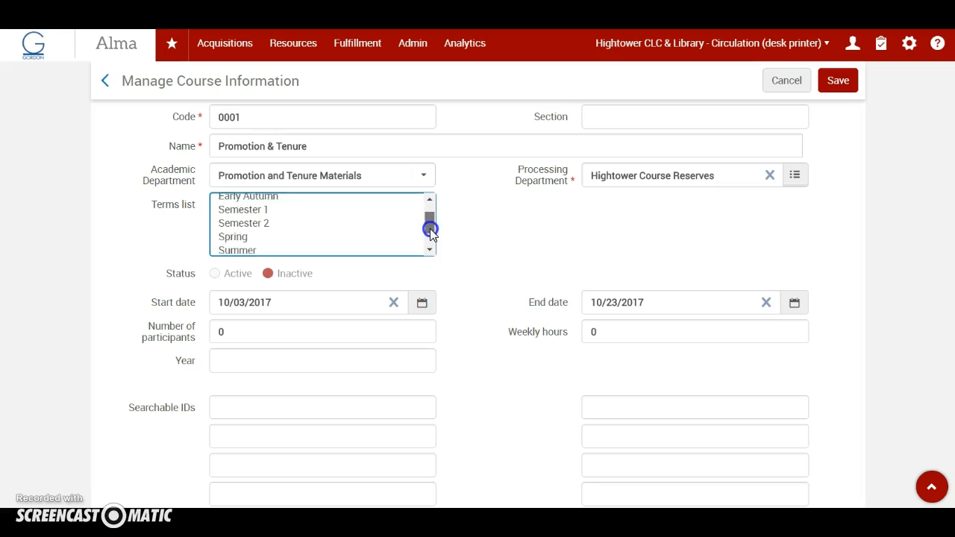
left_click(229, 216)
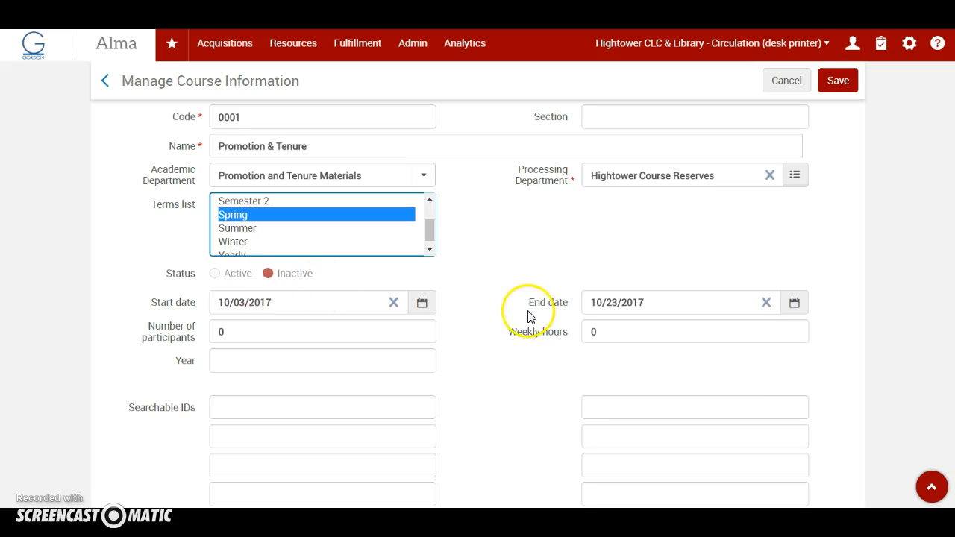
Set the course's end date to 05/03/2018
left_click(794, 317)
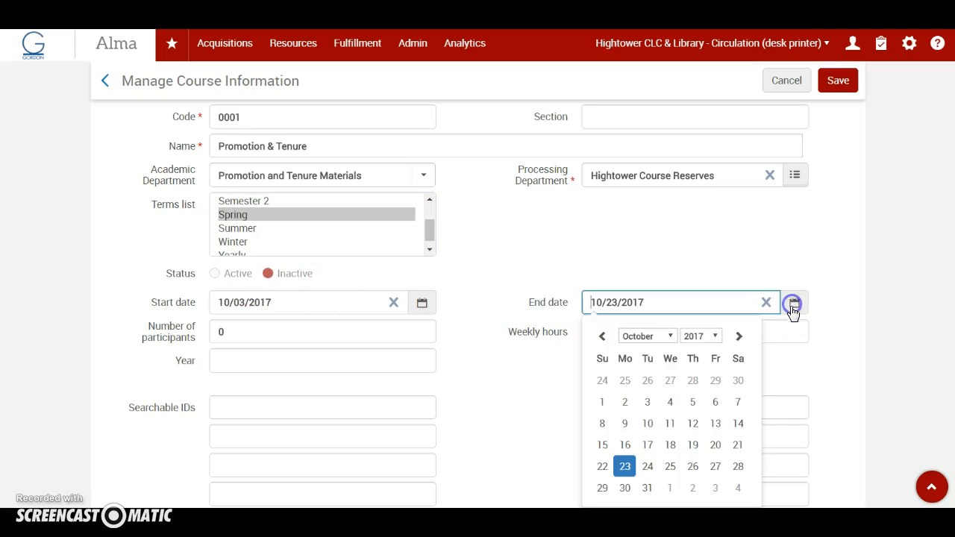
left_click(717, 338)
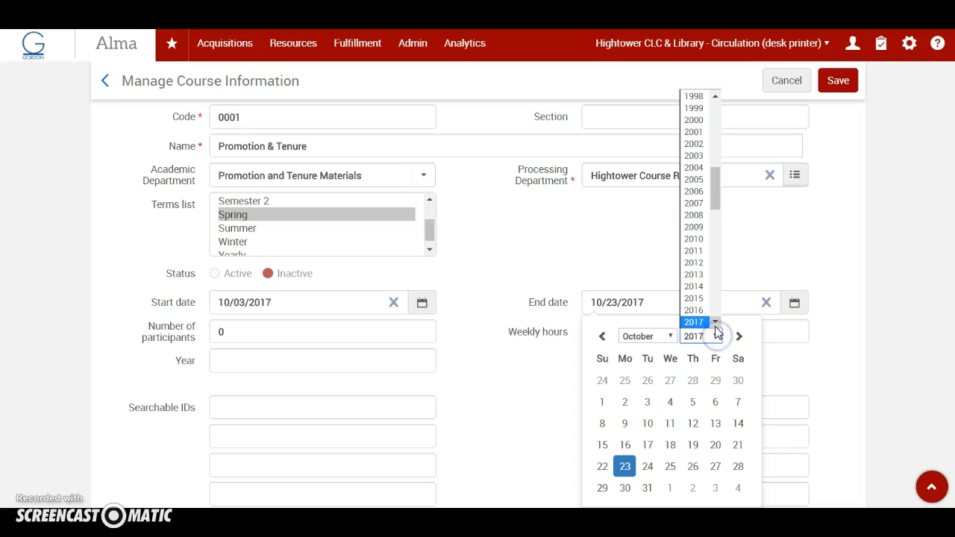
left_click(716, 324)
left_click(702, 307)
left_click(667, 334)
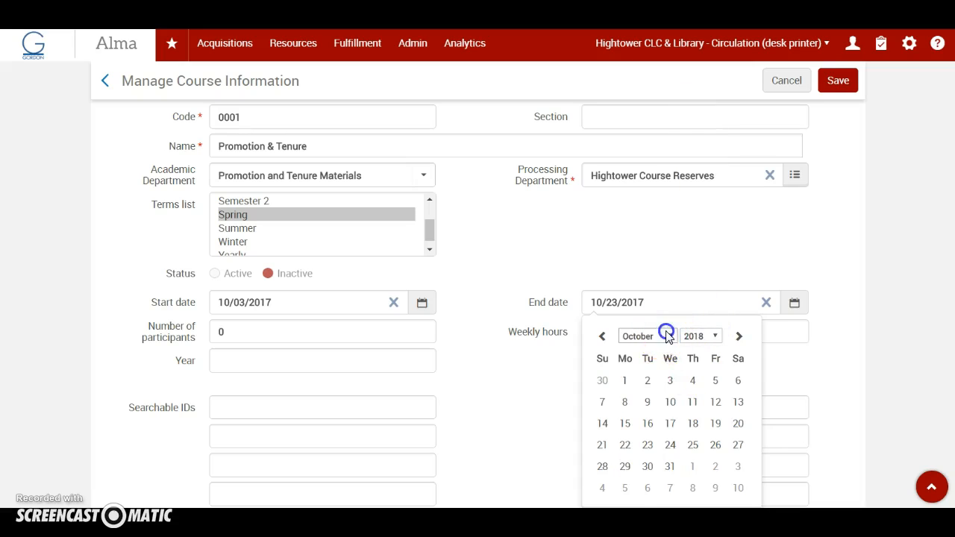
left_click(633, 397)
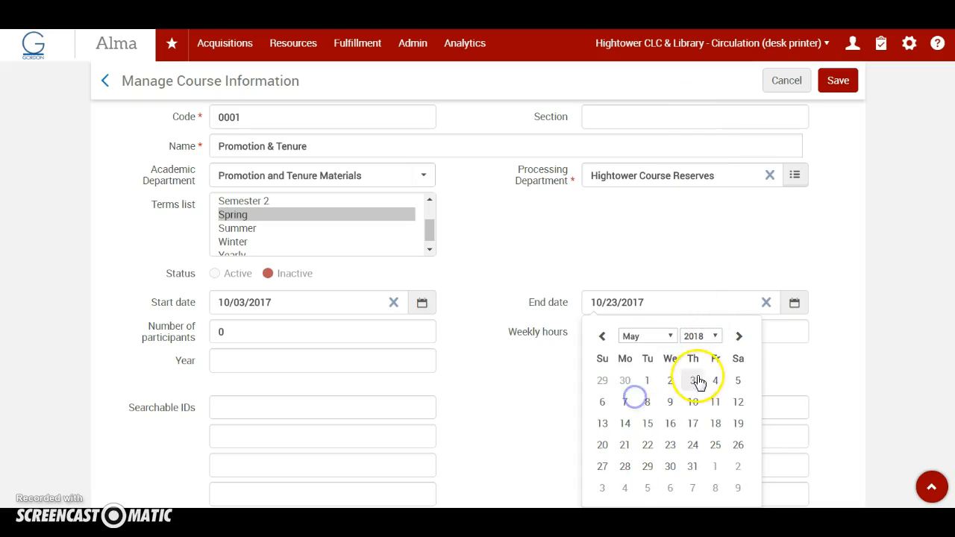
left_click(694, 380)
Set the course's start date to 01/05/2018 and save the course information
left_click(420, 305)
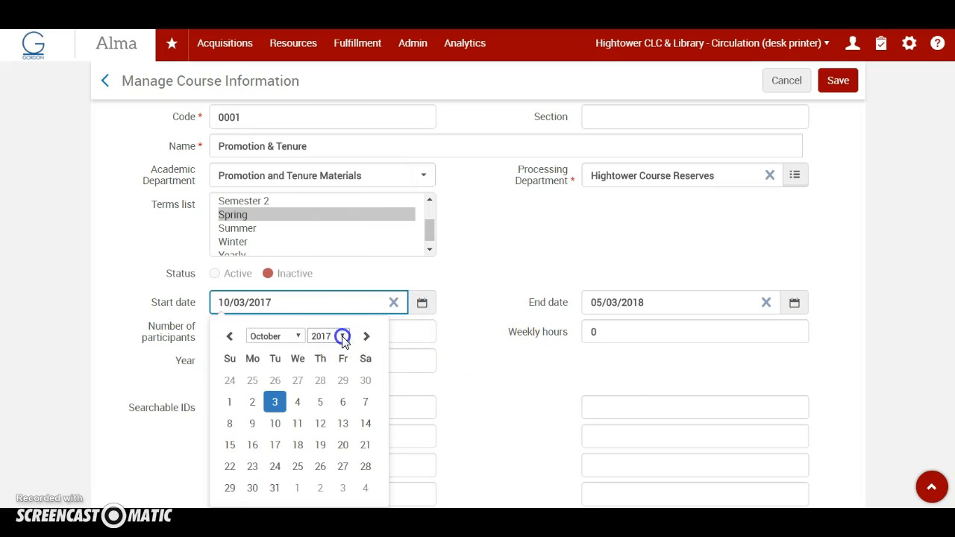
left_click(343, 337)
left_click(326, 305)
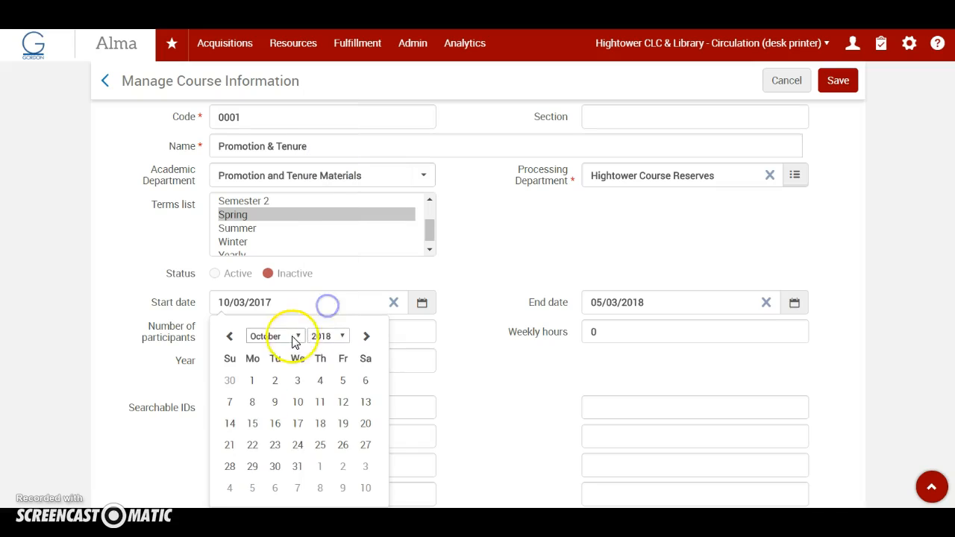
left_click(296, 340)
left_click(267, 350)
left_click(345, 382)
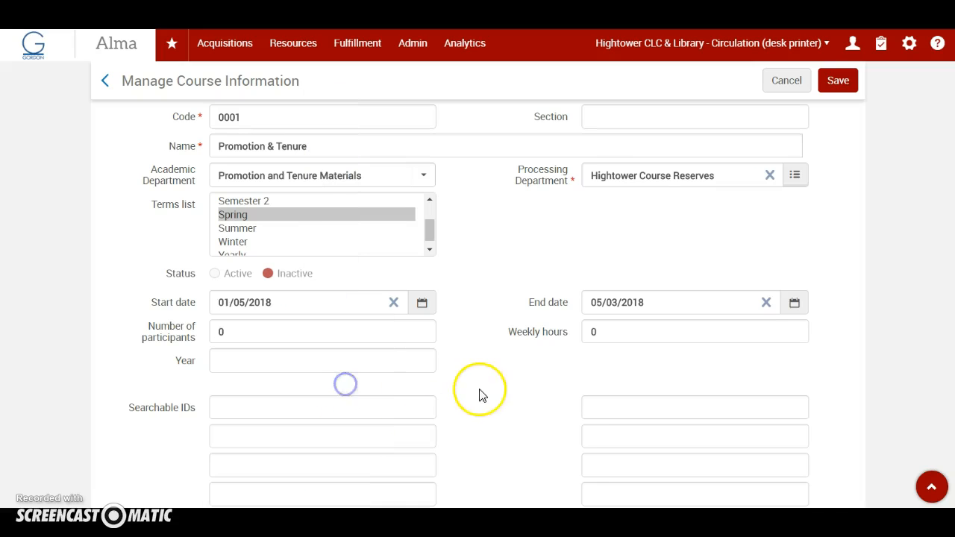
left_click(506, 390)
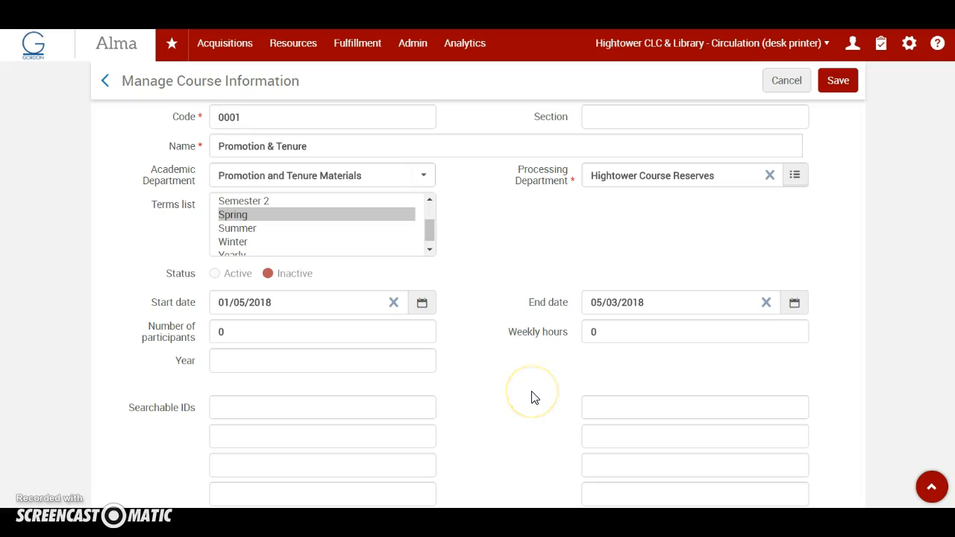
left_click(840, 84)
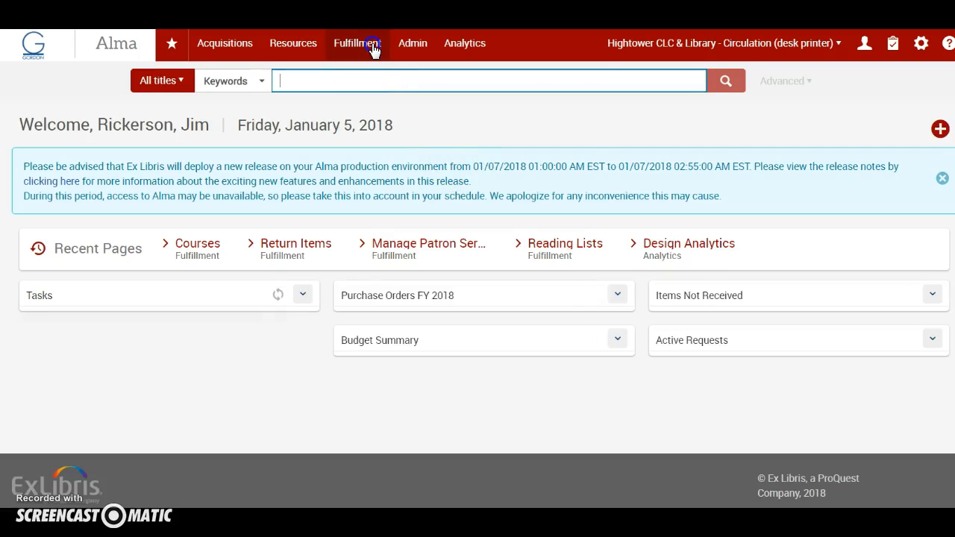
Open the Promotion & Tenure Review reading list assigned to me to work on its citations
left_click(358, 43)
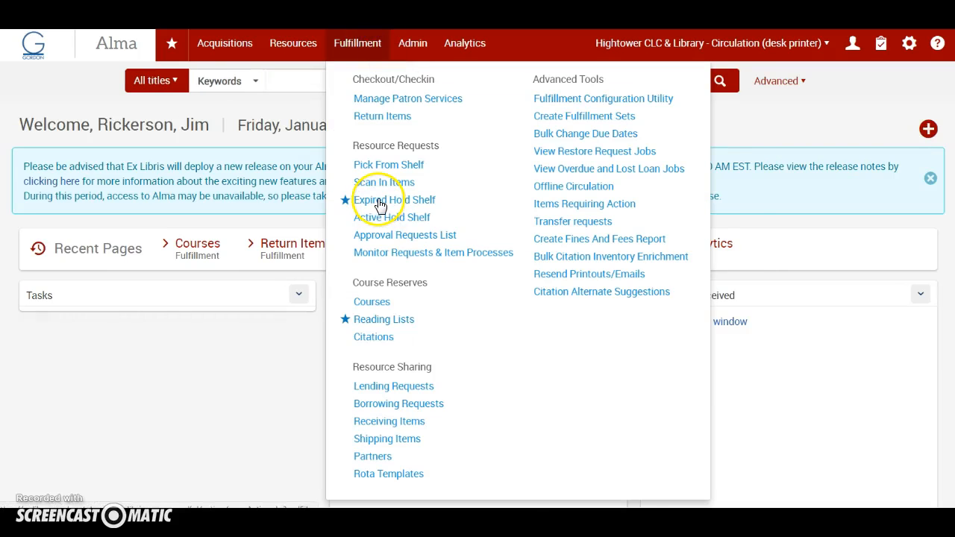
left_click(374, 321)
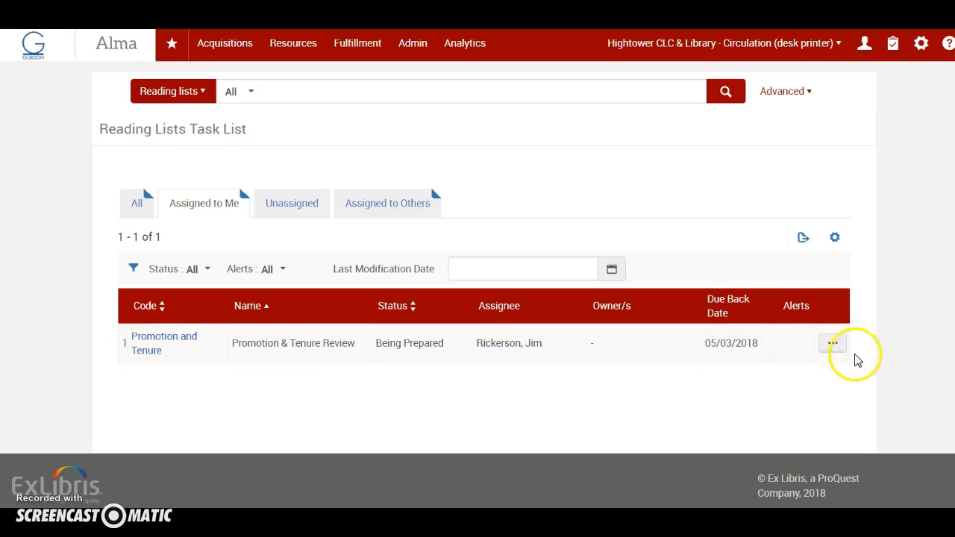
left_click(833, 343)
left_click(719, 394)
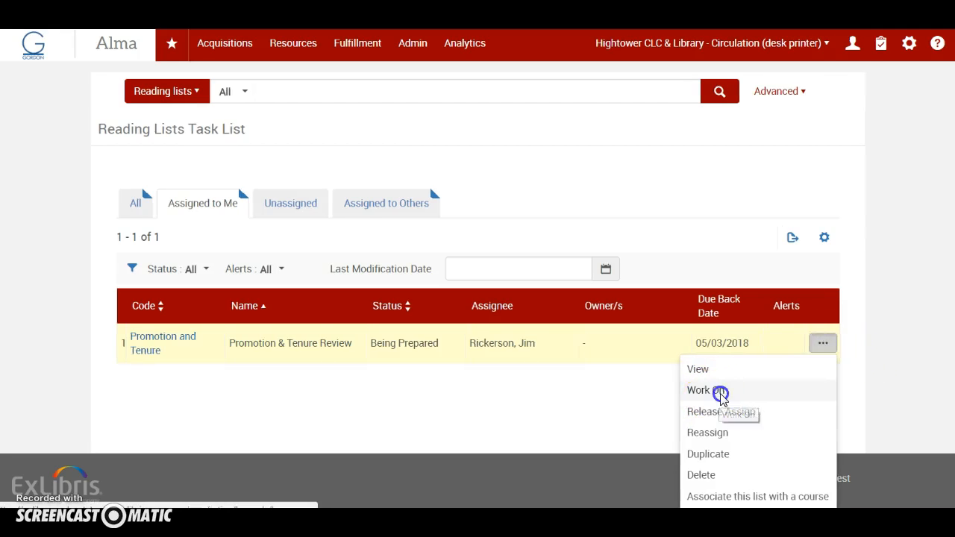
scroll(713, 398, "down", 1)
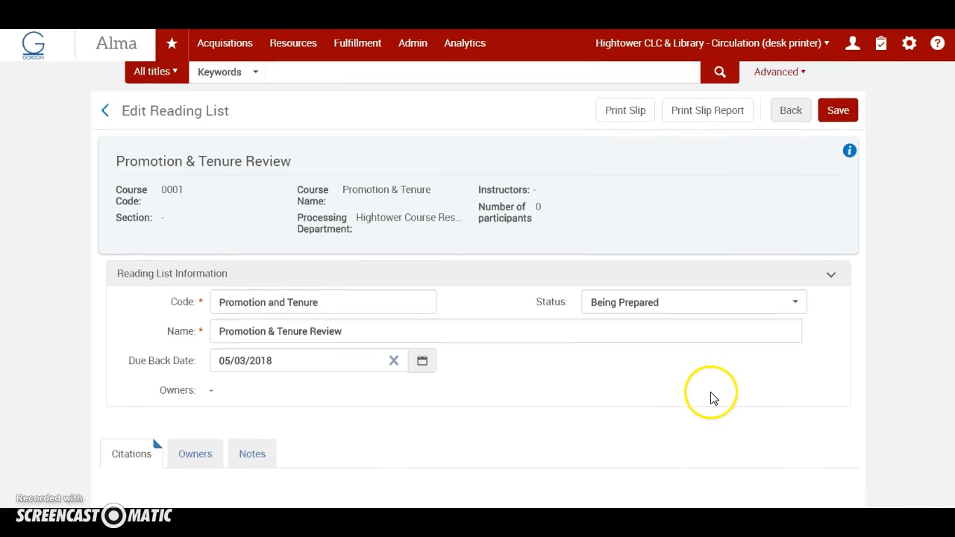
scroll(713, 399, "down", 3)
scroll(713, 398, "down", 1)
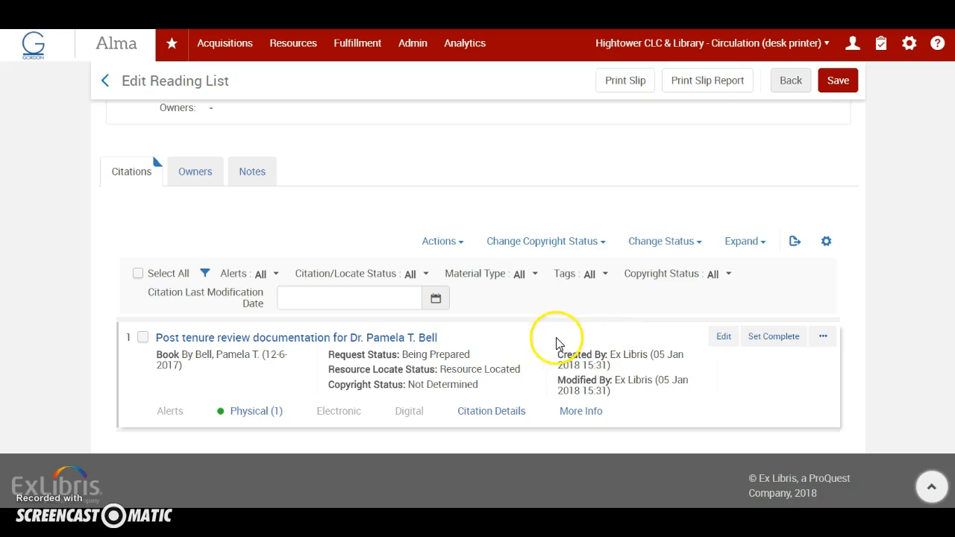
Start a new brief Physical Book citation in the reading list and place its record in the Institution
left_click(460, 247)
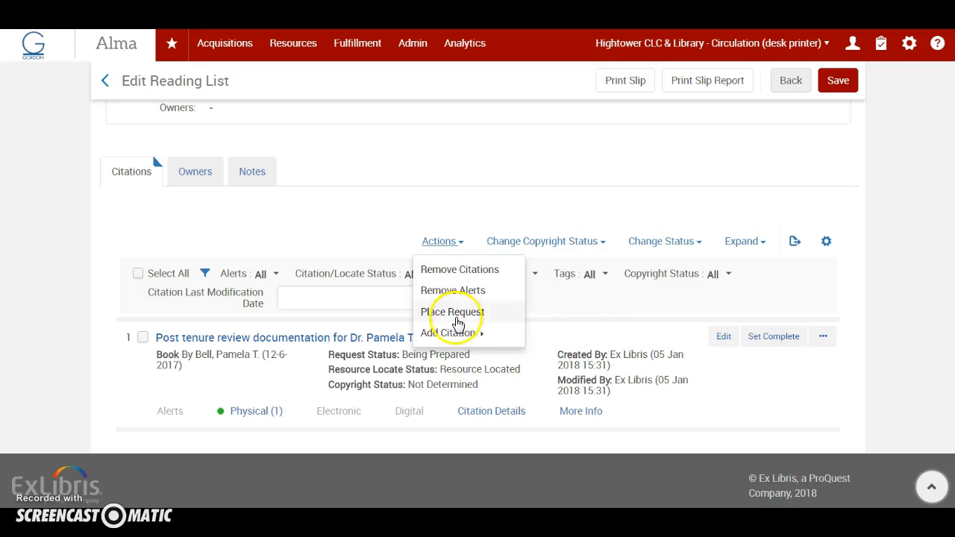
left_click(476, 336)
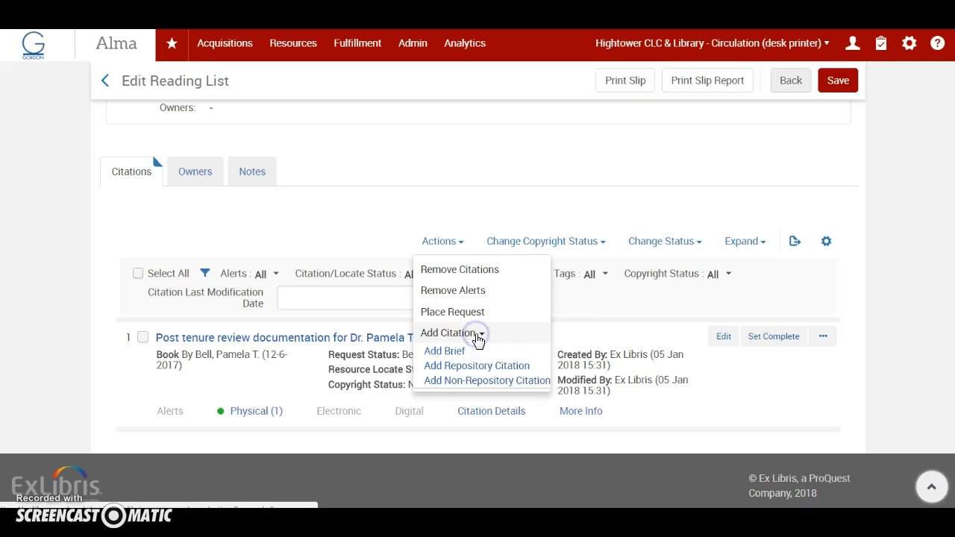
left_click(448, 352)
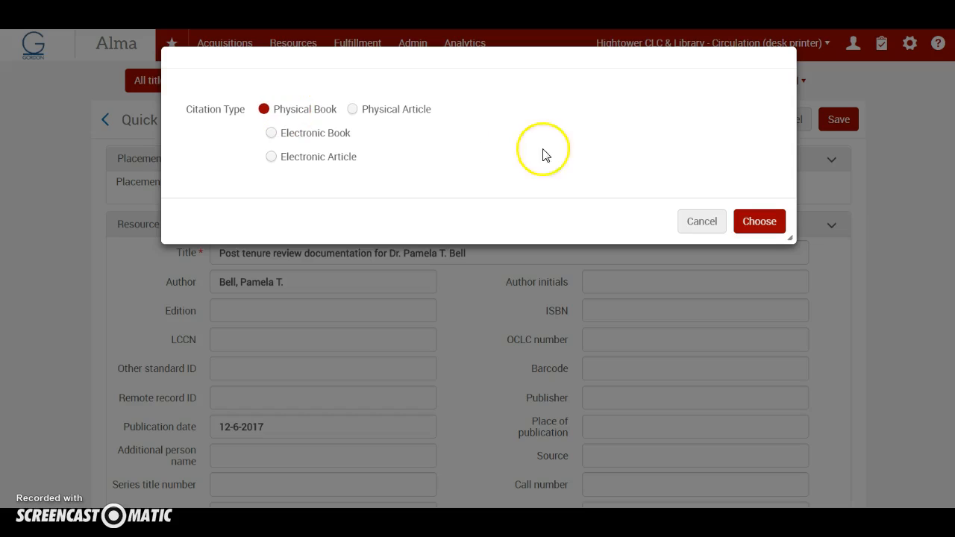
left_click(756, 224)
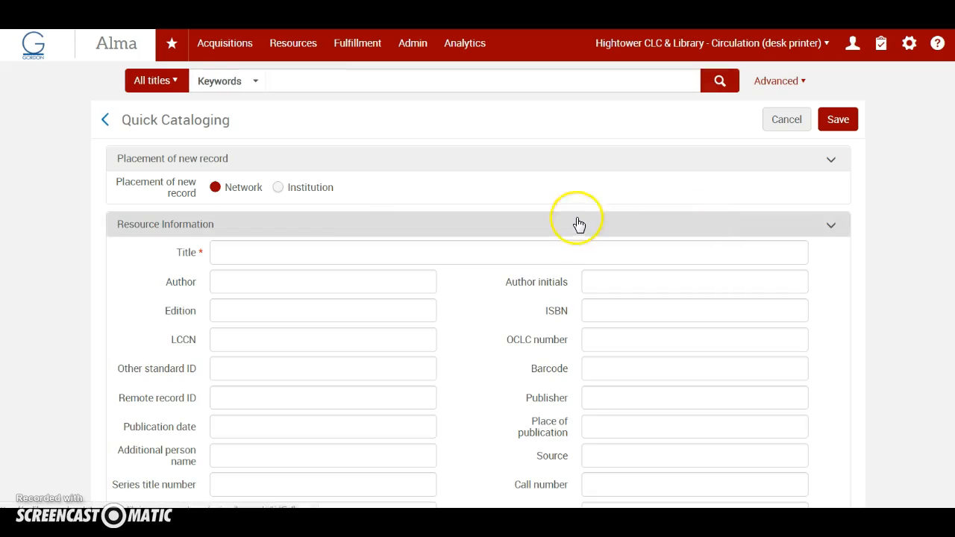
left_click(279, 190)
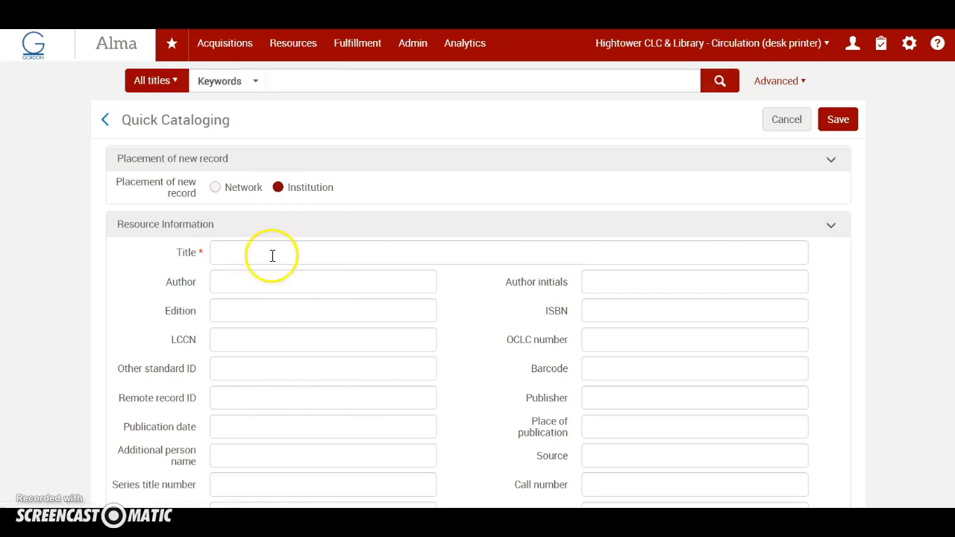
Set the new citation's item location to Reserve Area at circ desk
scroll(465, 418, "down", 3)
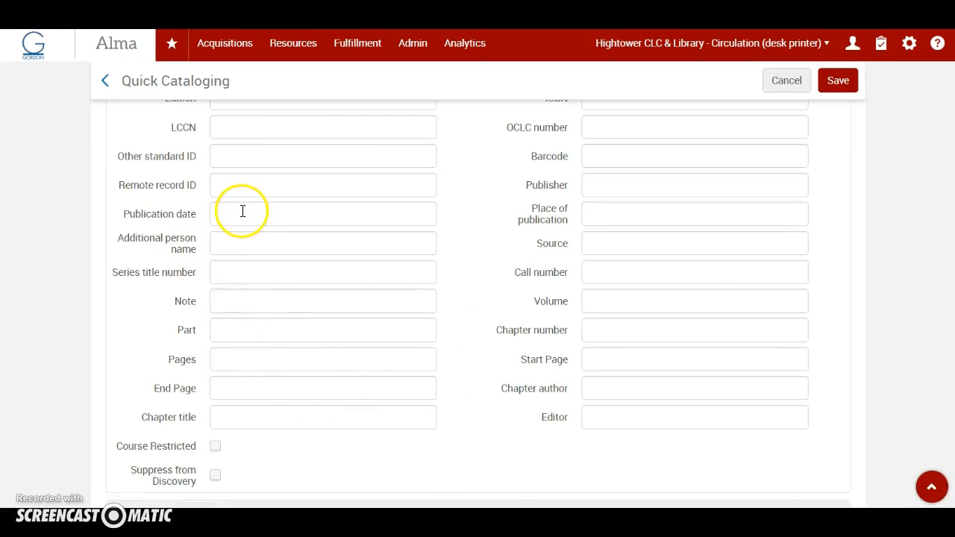
scroll(480, 377, "down", 4)
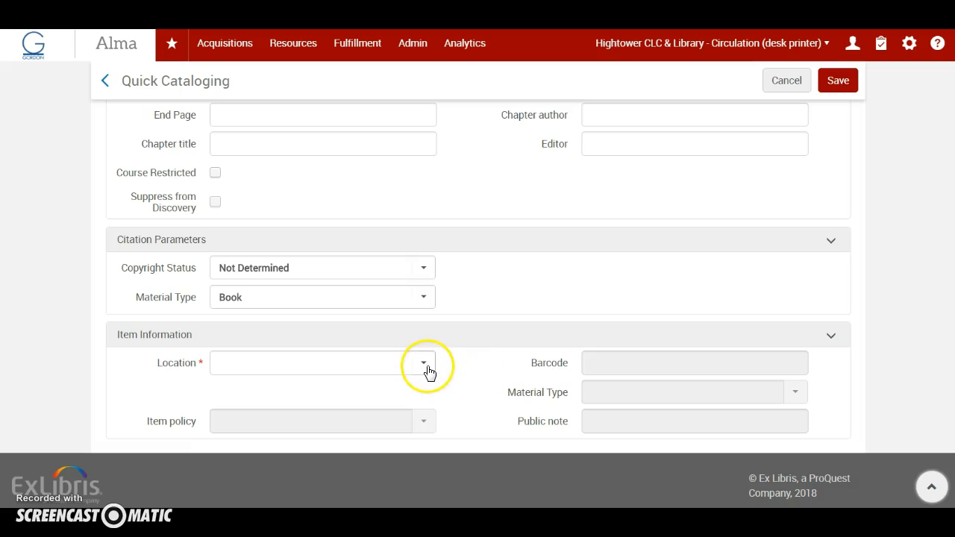
left_click(424, 366)
left_click(333, 388)
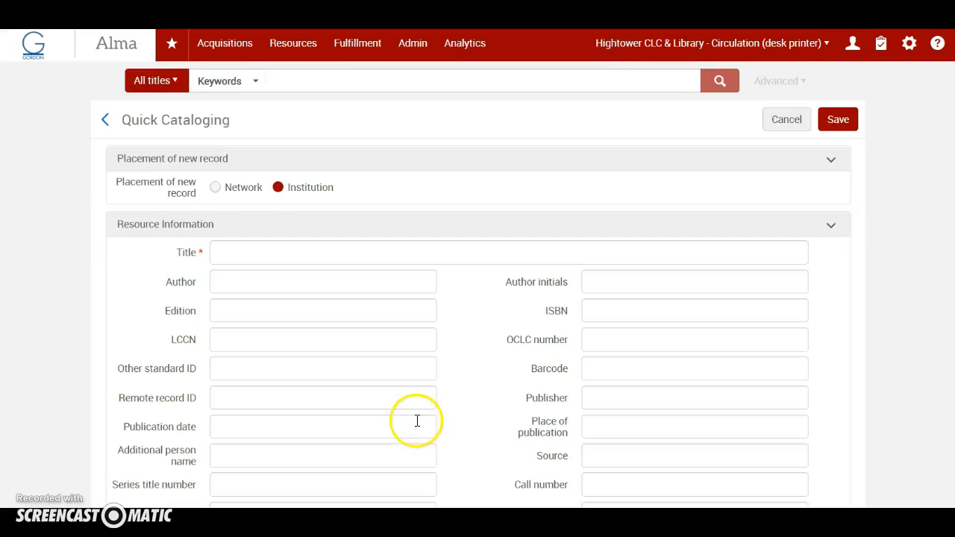
Set the new citation's item policy to 6 Hour Faculty Reserve and its item material type to Looseleaf
scroll(415, 421, "down", 8)
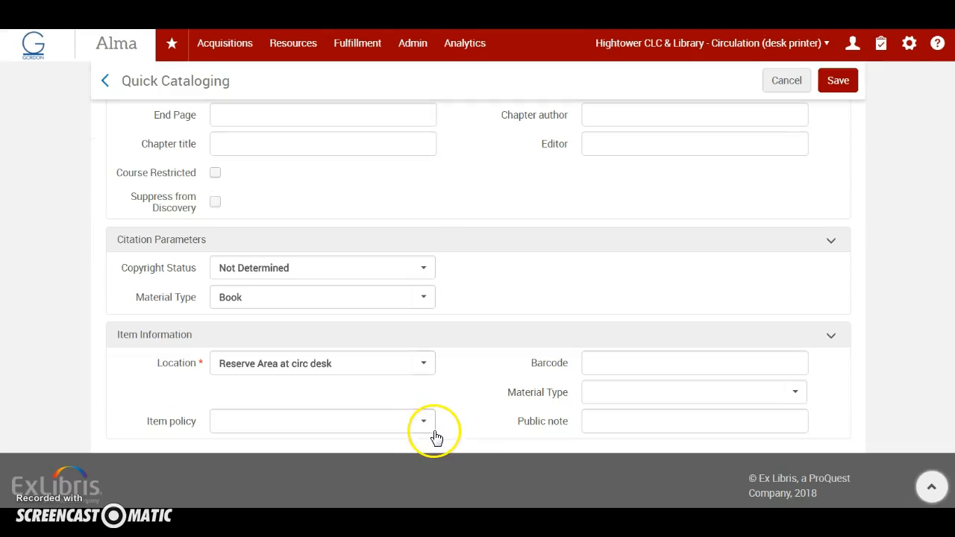
left_click(422, 425)
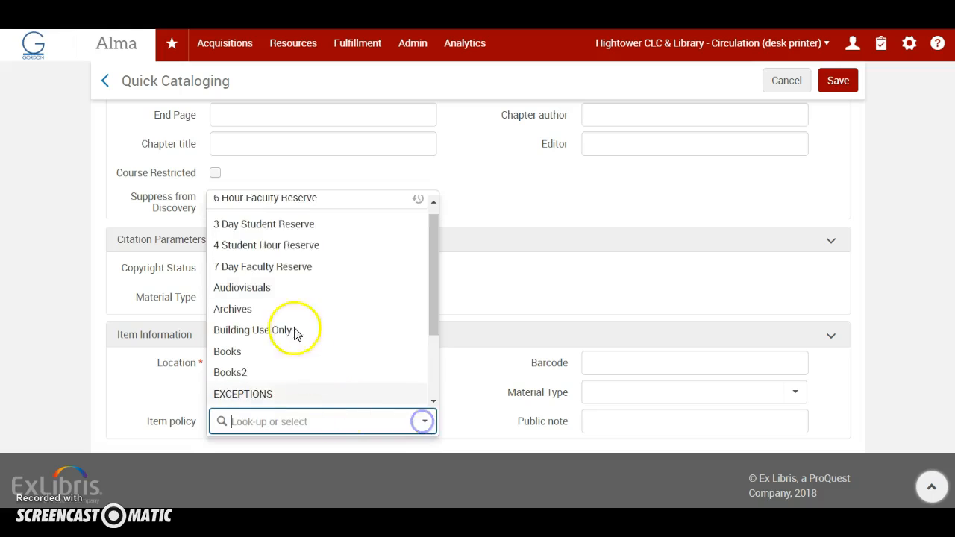
left_click(289, 210)
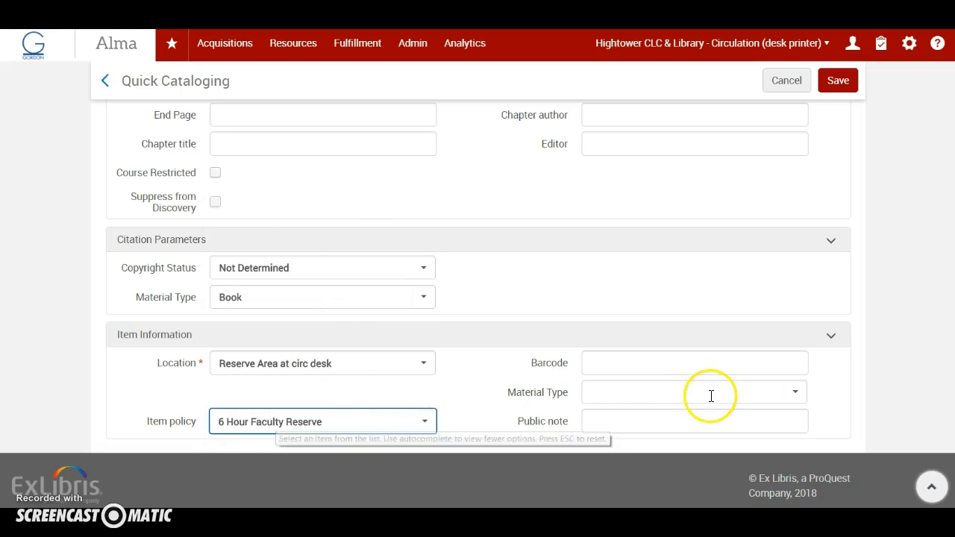
left_click(755, 394)
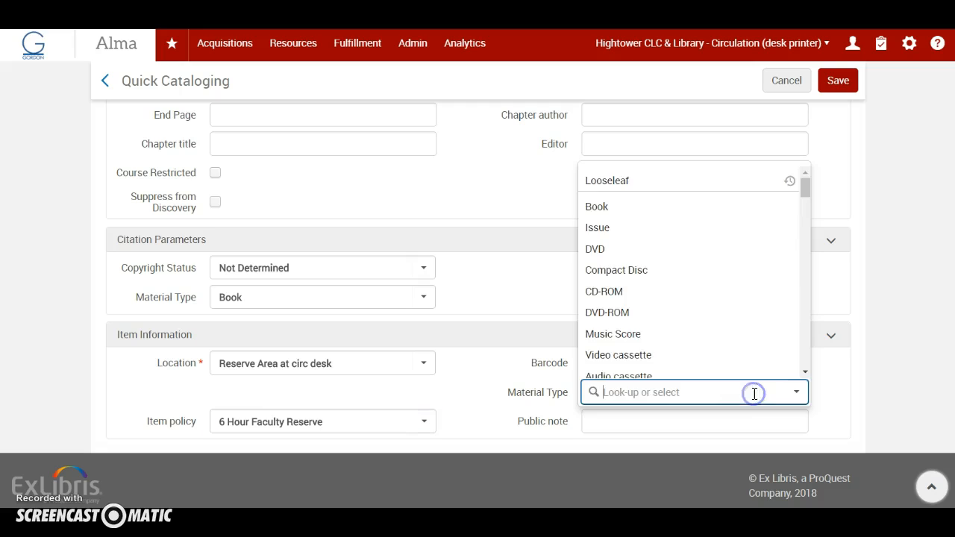
type("Loose")
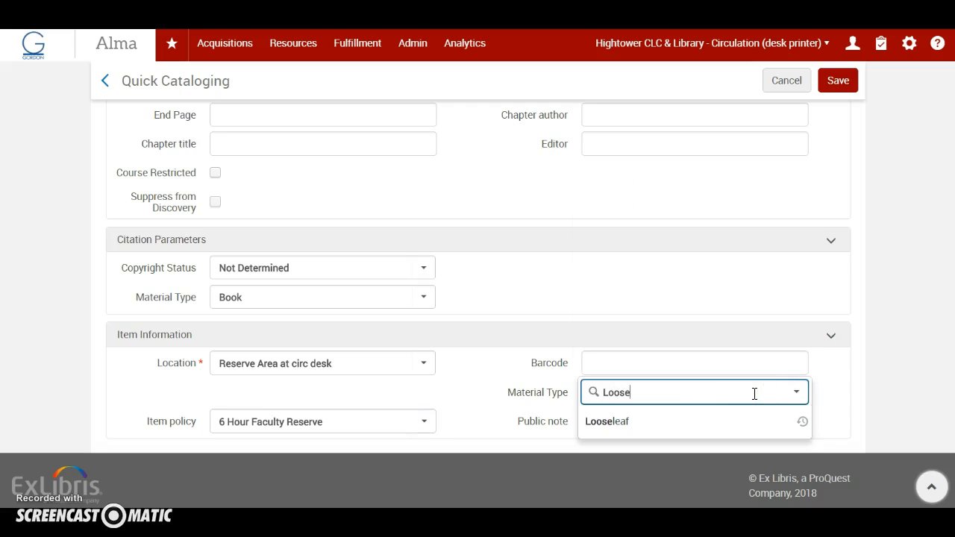
type("leaf")
left_click(607, 421)
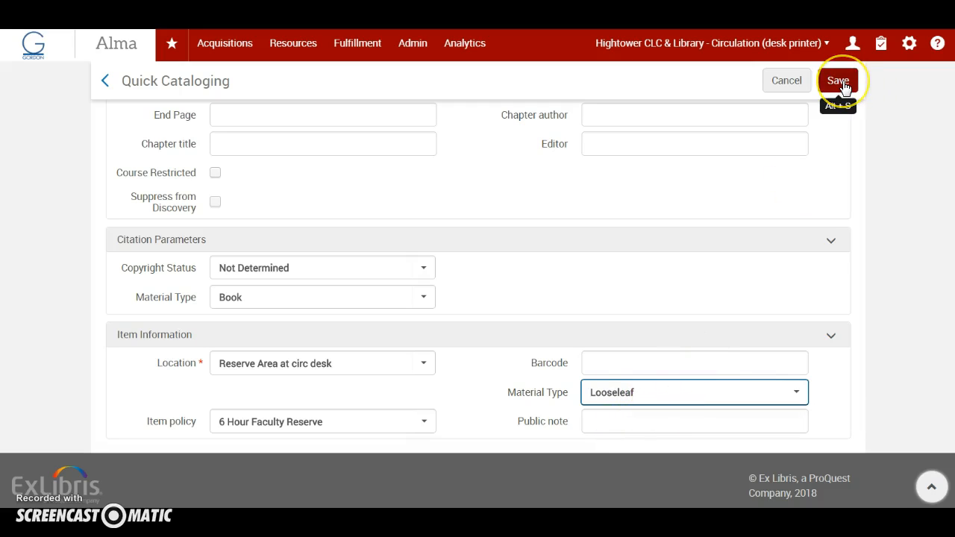
Leave the new citation unsaved and open the Promotion & Tenure Review reading list assigned to me to work on it
scroll(473, 262, "up", 3)
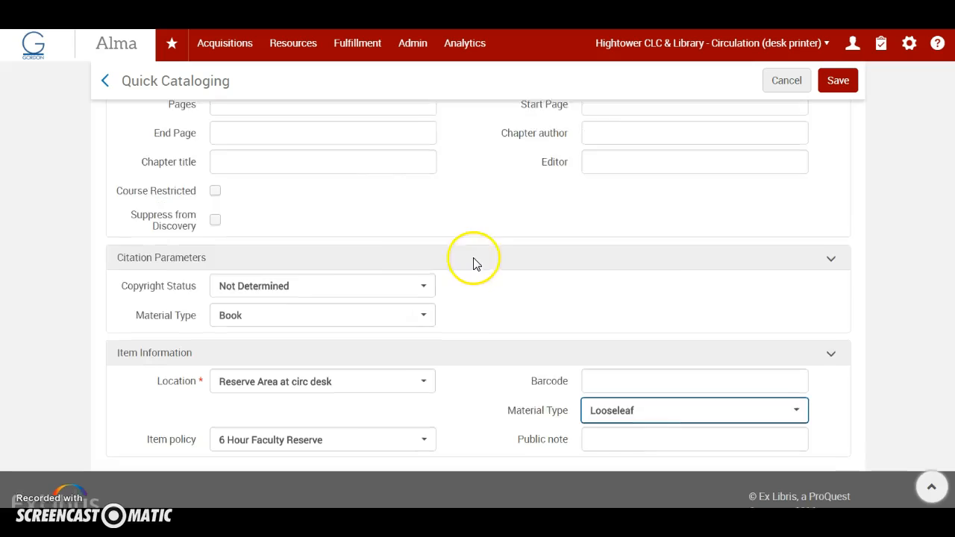
scroll(439, 248, "up", 3)
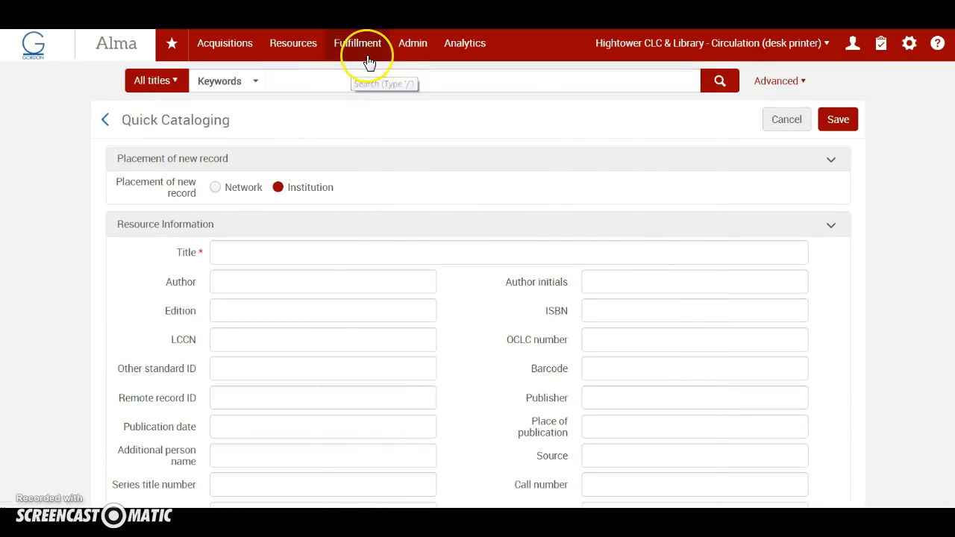
mouse_move(369, 62)
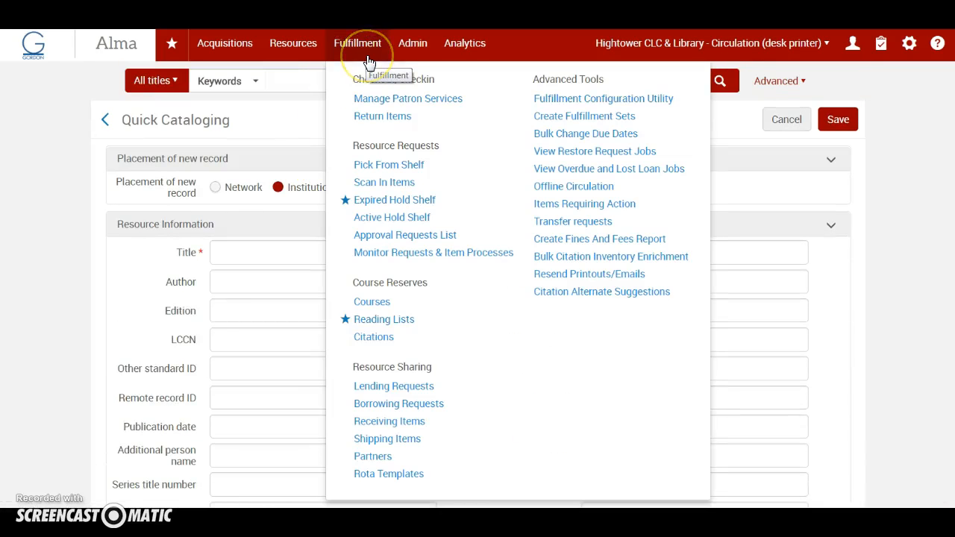
left_click(375, 321)
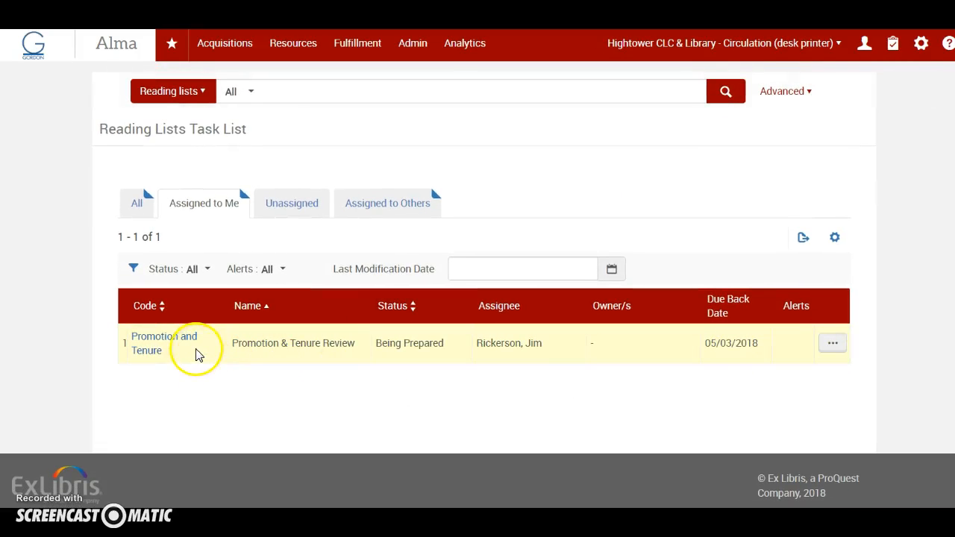
left_click(831, 344)
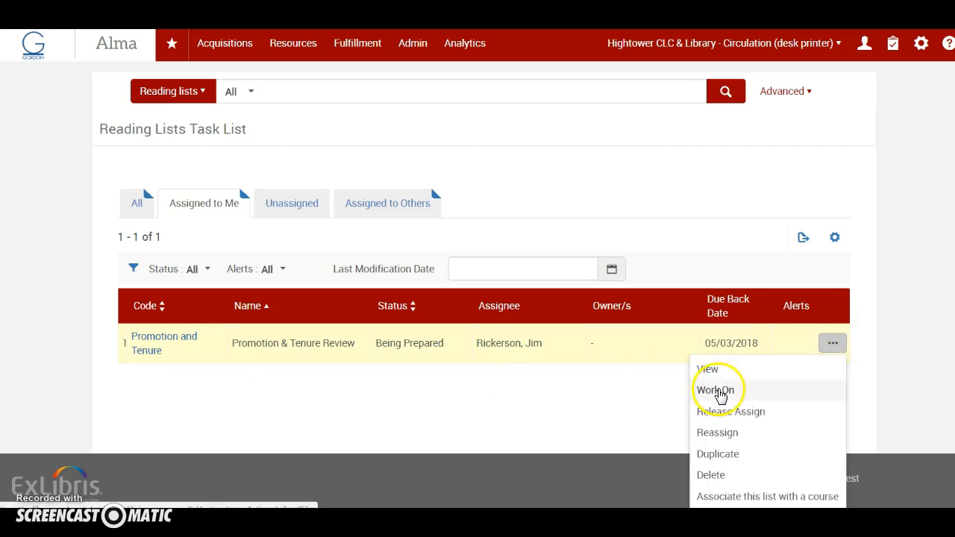
left_click(721, 390)
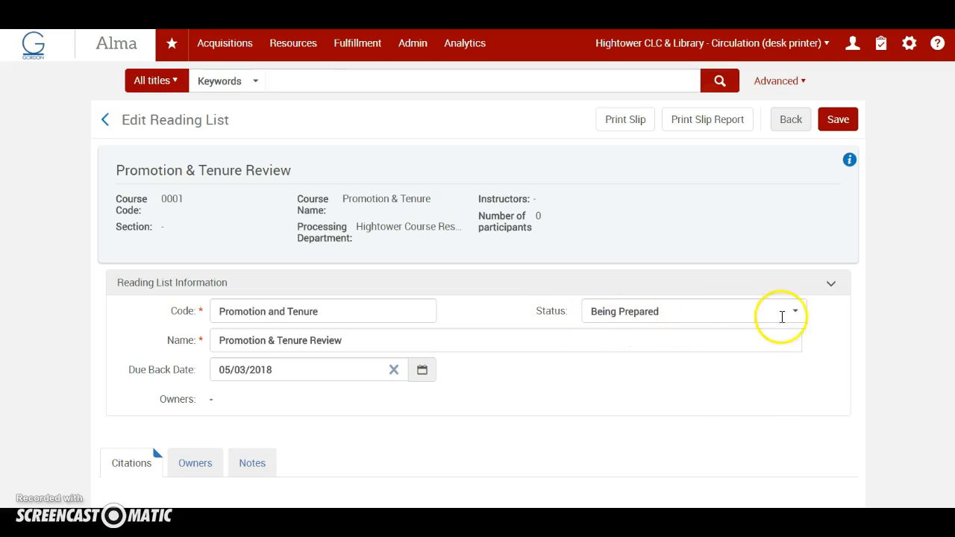
Examine the status options for the reading list and view the bibliographic record of its post tenure review citation
left_click(796, 312)
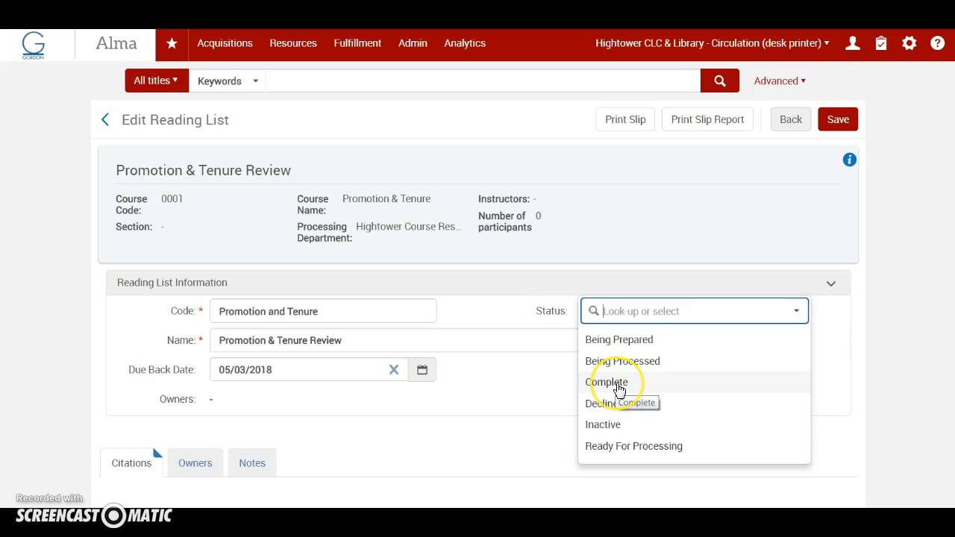
left_click(827, 332)
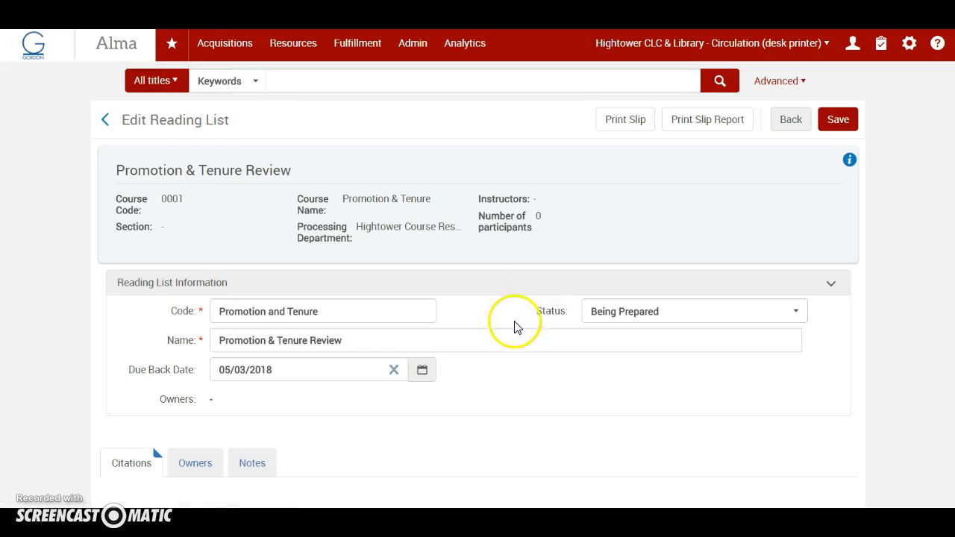
scroll(515, 327, "down", 4)
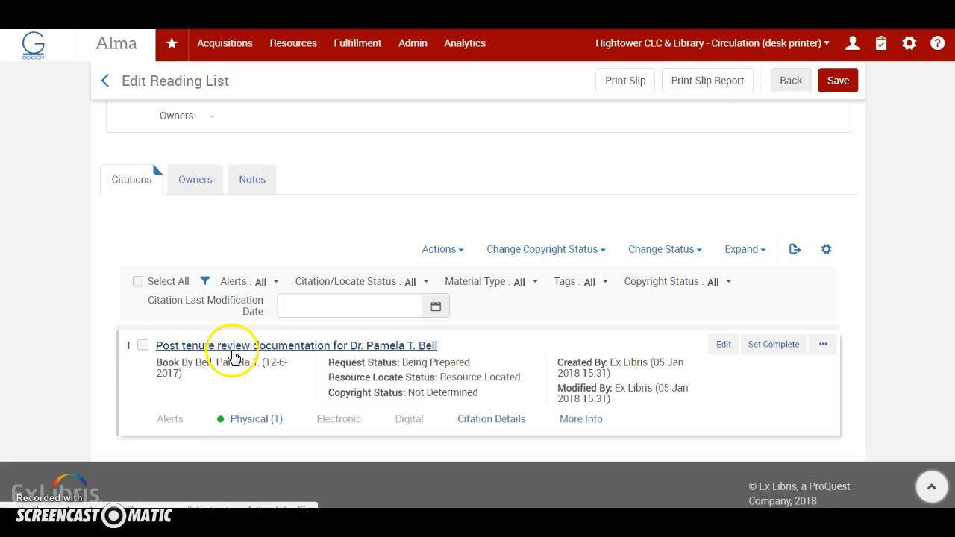
left_click(233, 351)
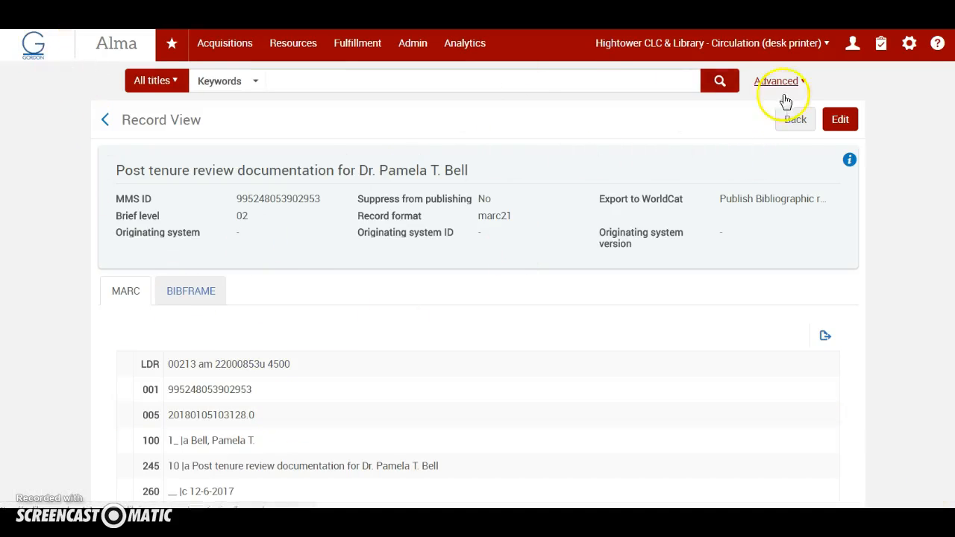
left_click(791, 119)
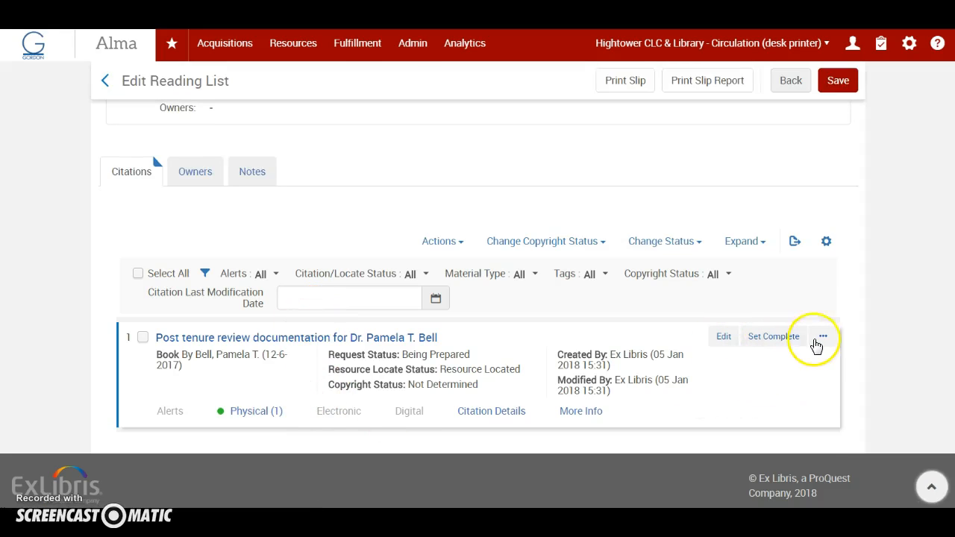
Select the post tenure review citation and open its list of items
left_click(821, 342)
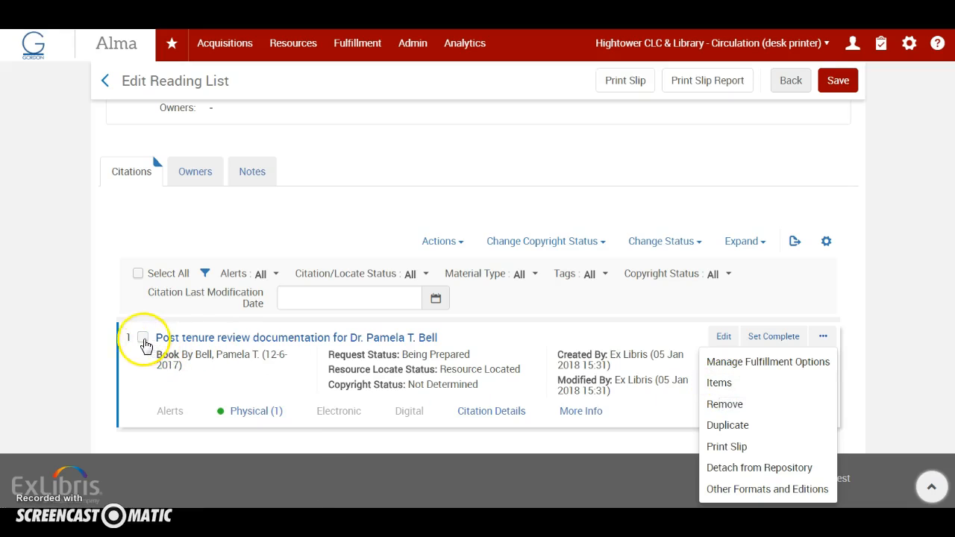
left_click(143, 337)
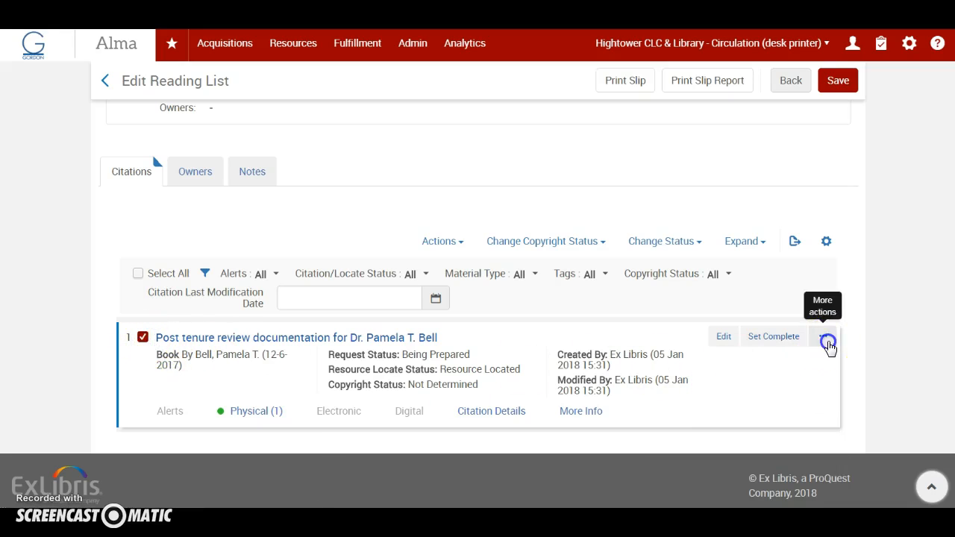
left_click(825, 339)
left_click(718, 384)
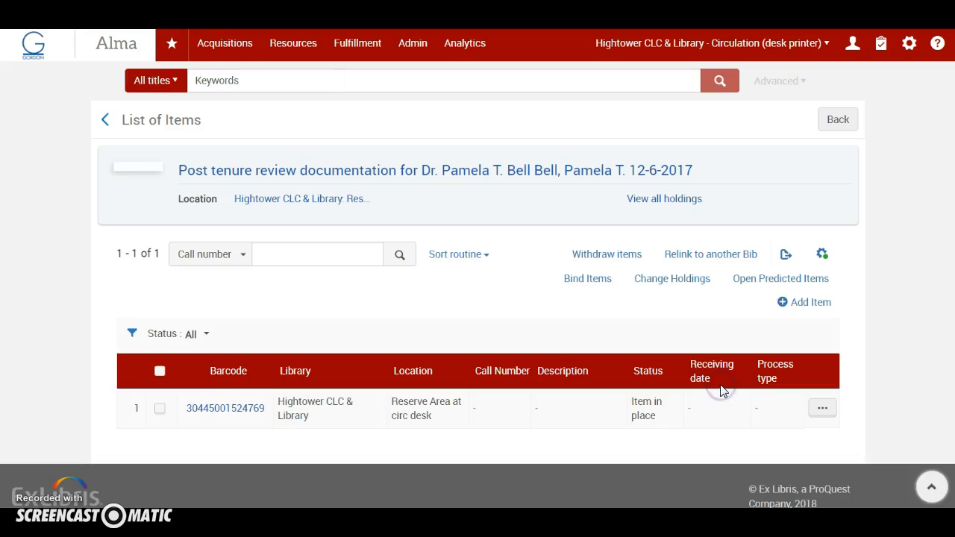
Select the citation's item, examine the available item actions such as withdrawal, and return to the reading list
left_click(175, 355)
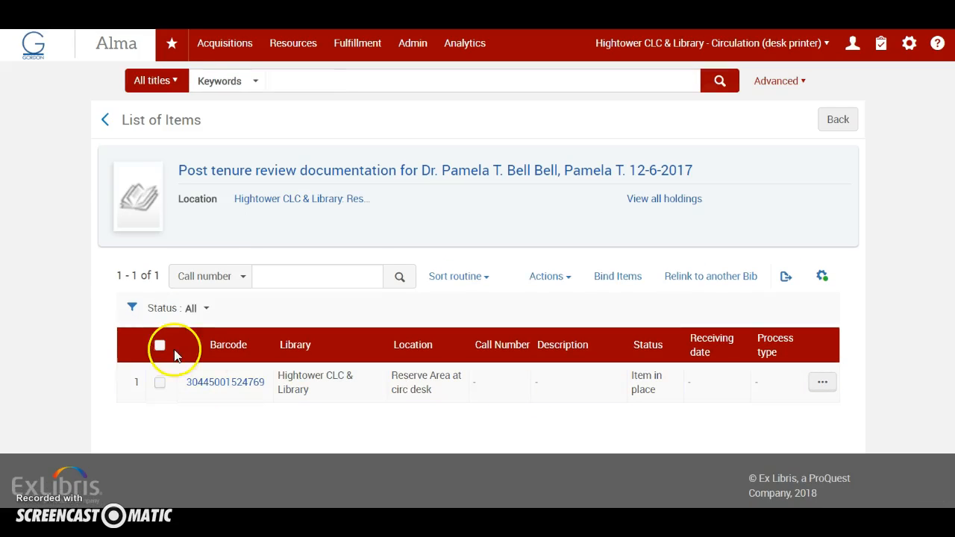
left_click(161, 384)
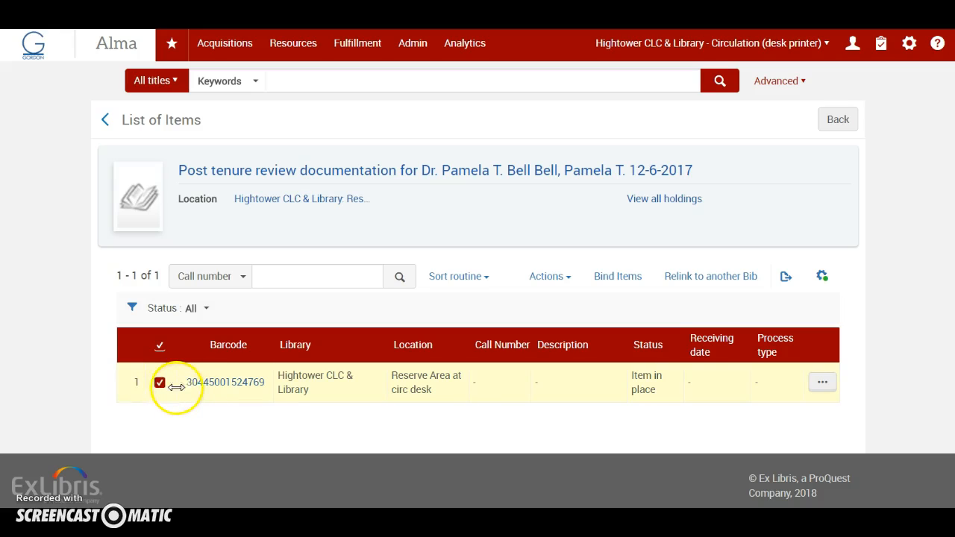
left_click(568, 280)
left_click(576, 371)
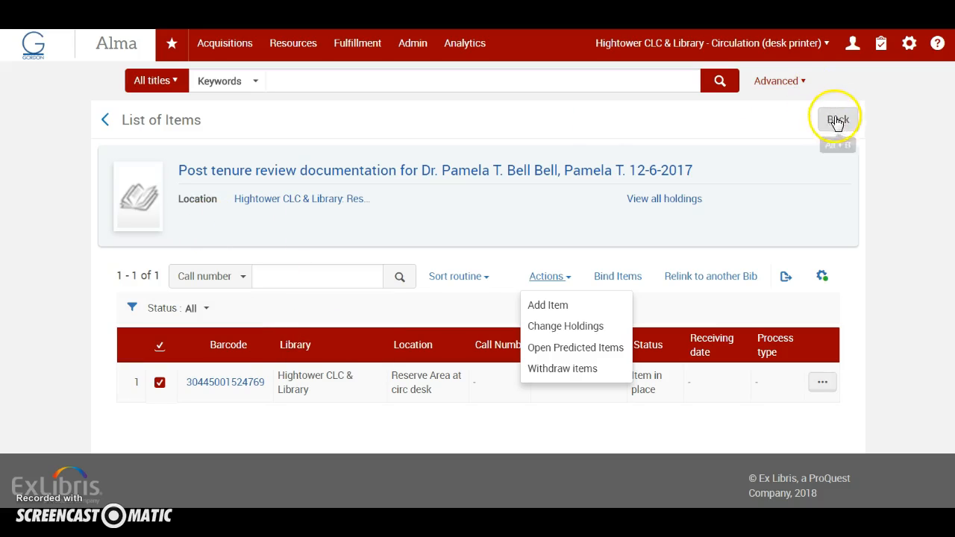
left_click(105, 122)
left_click(106, 211)
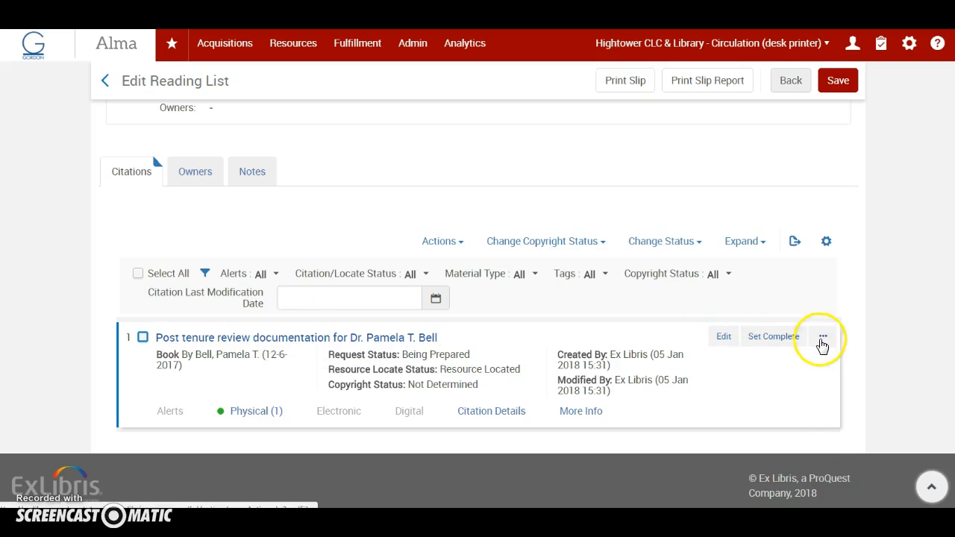
Examine the option for removing the post tenure review citation and return to the reading lists task list
left_click(824, 340)
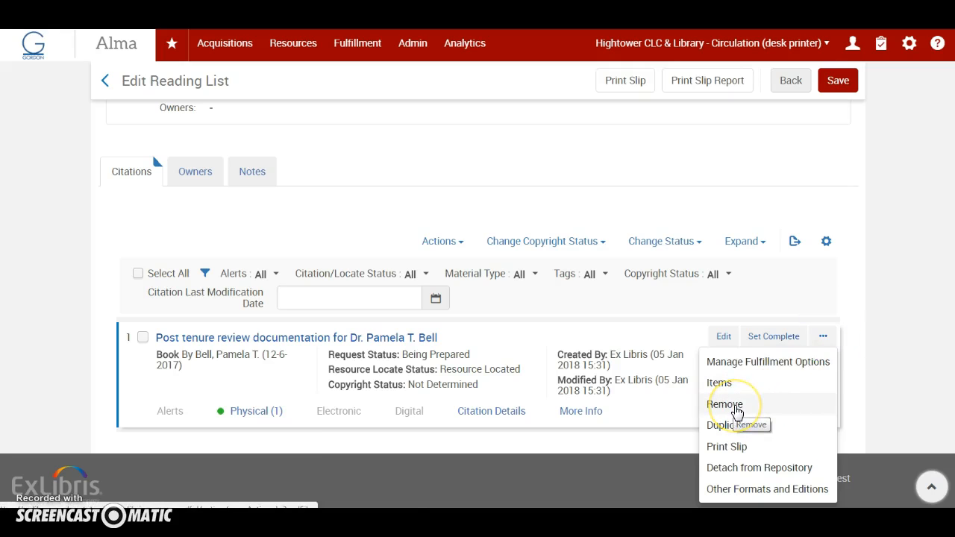
left_click(736, 409)
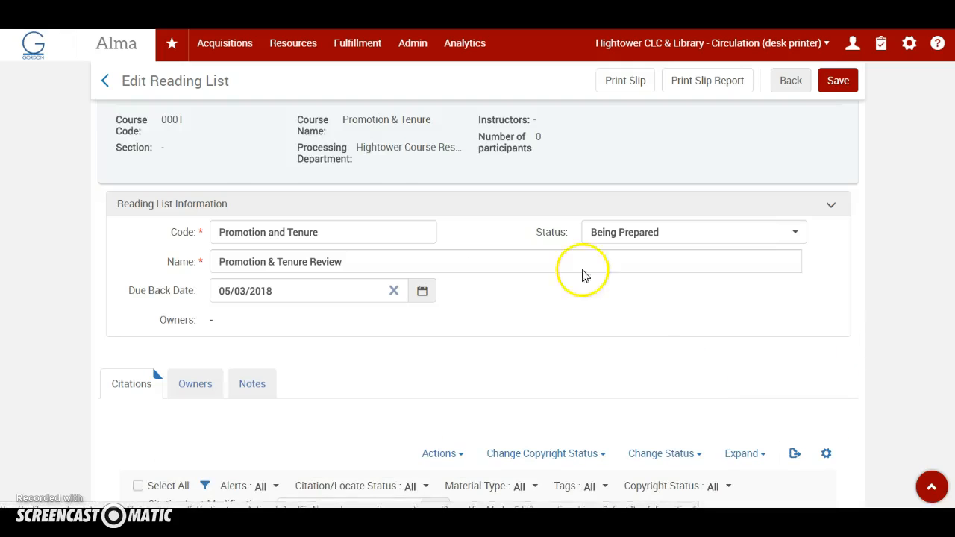
left_click(108, 84)
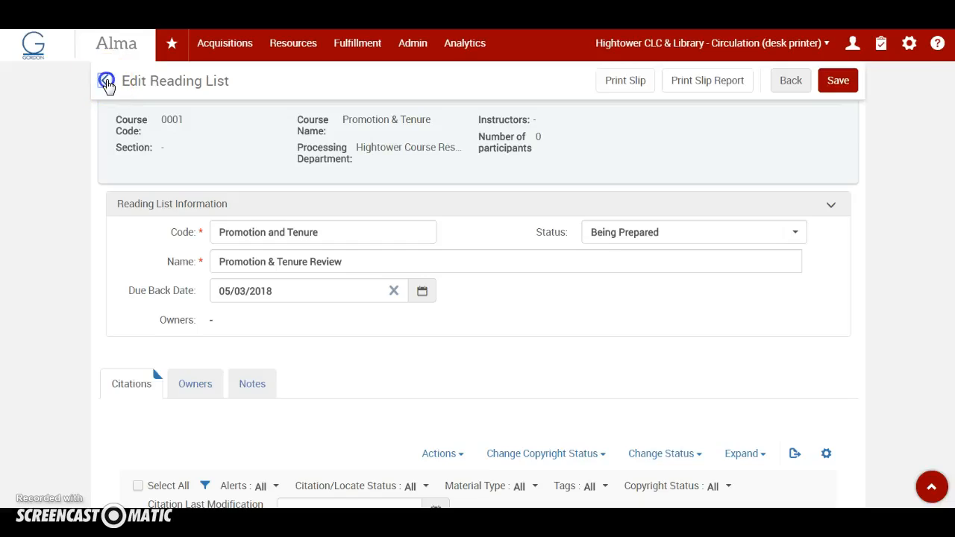
Open the reading list of the Promotion & Tenure course, code 0001, from the course reserves courses
left_click(359, 44)
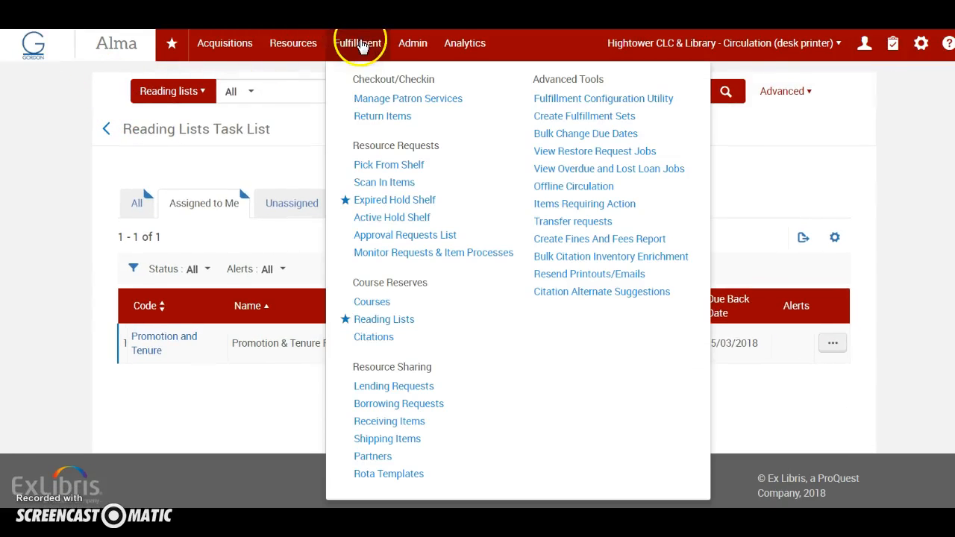
left_click(382, 305)
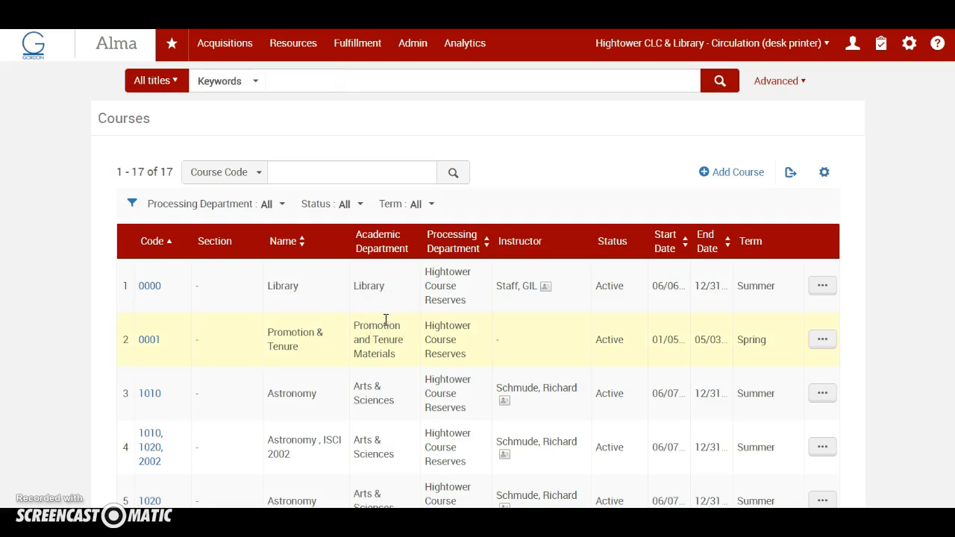
scroll(386, 320, "down", 1)
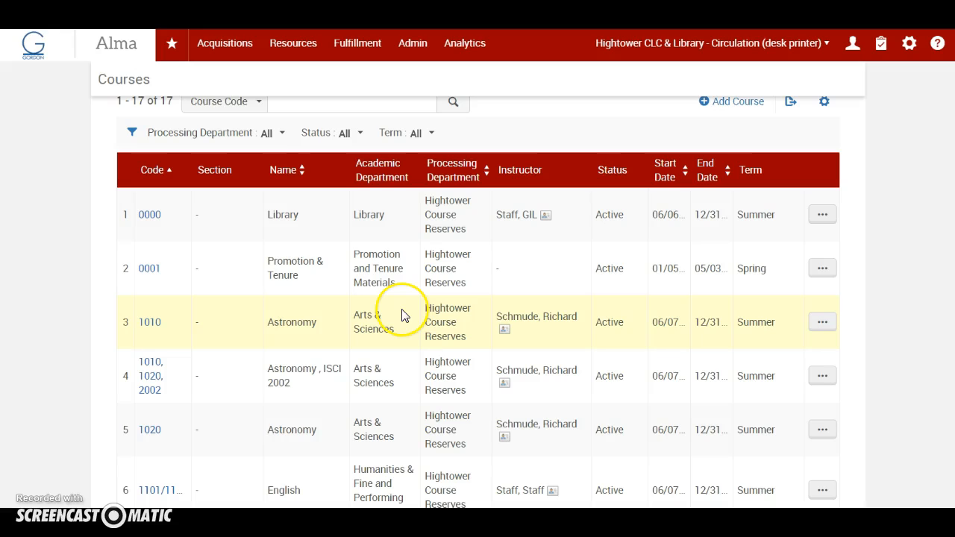
left_click(824, 274)
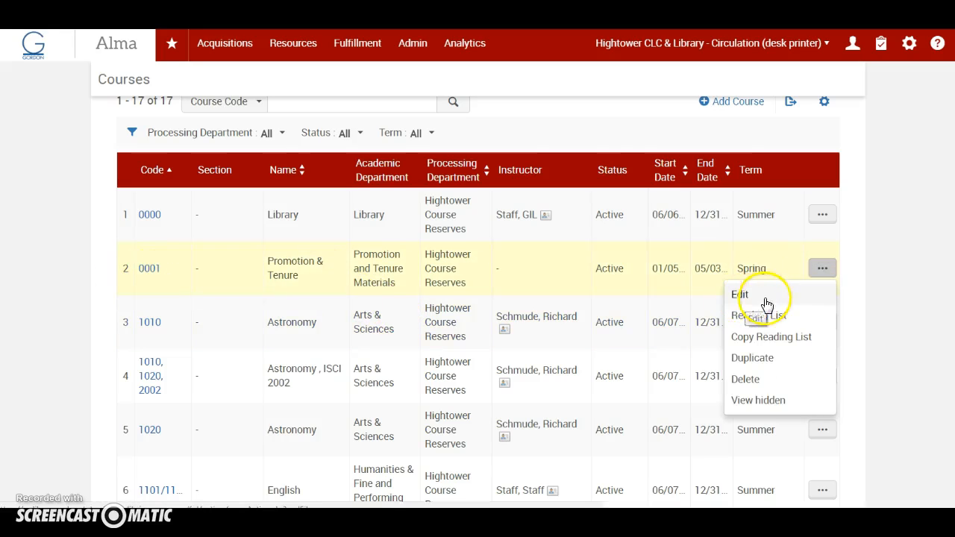
left_click(755, 315)
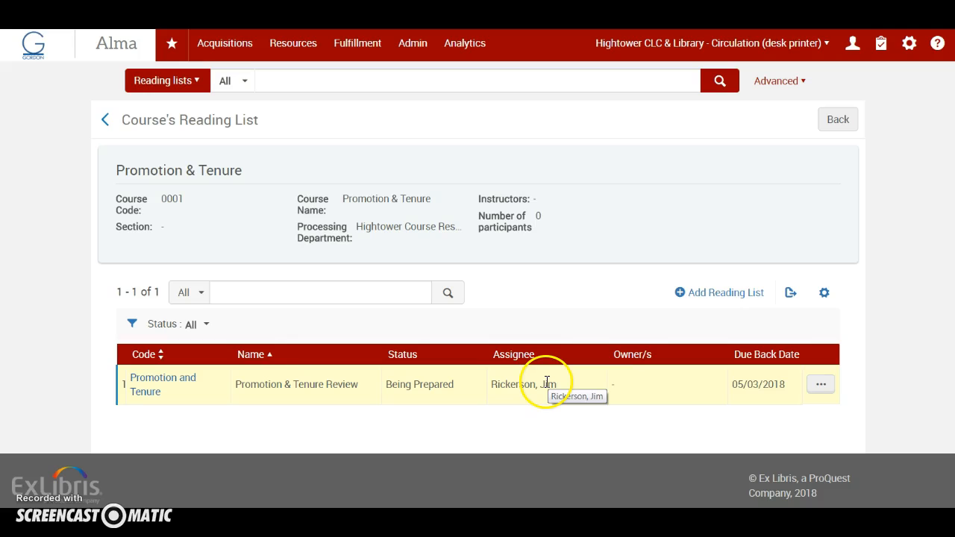
Reassign the Promotion & Tenure Review reading list to another staff member and return to the courses
left_click(819, 385)
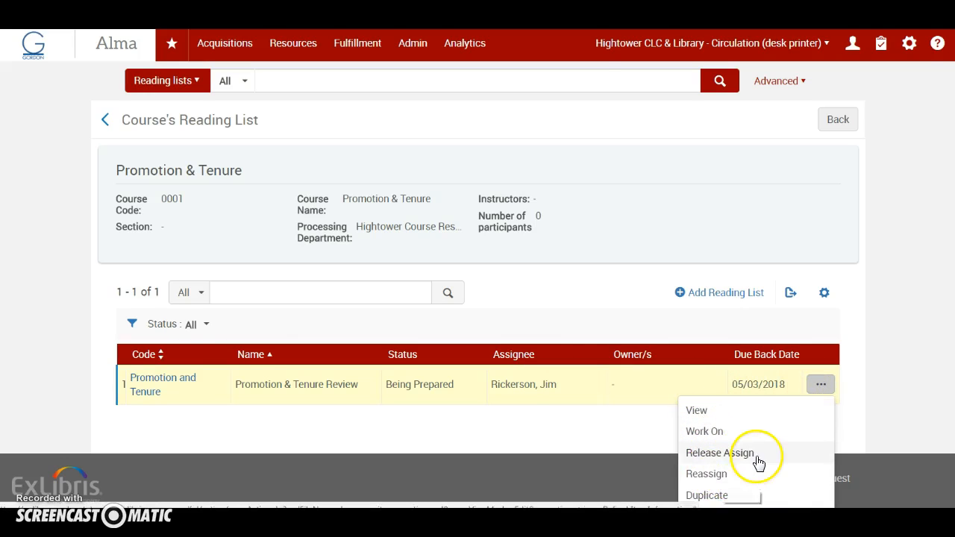
left_click(707, 476)
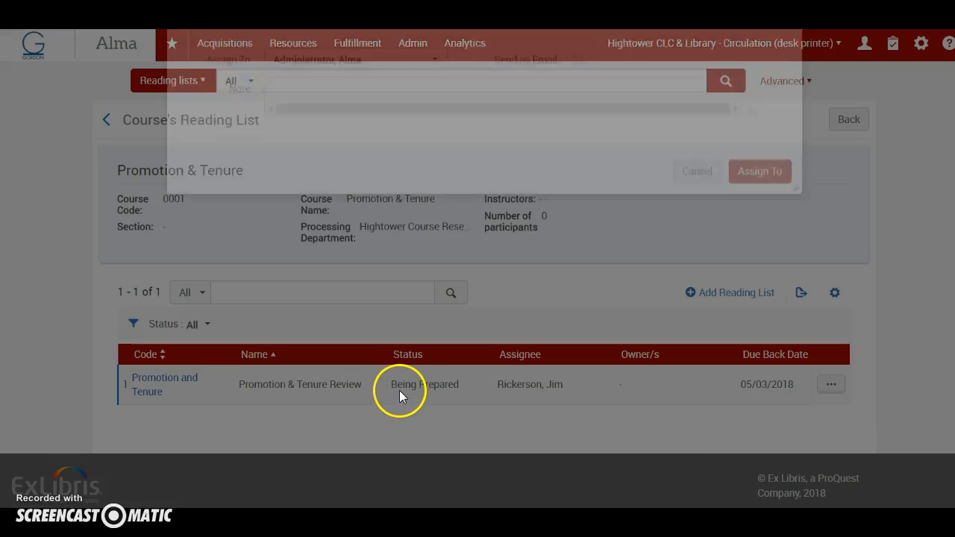
left_click(435, 113)
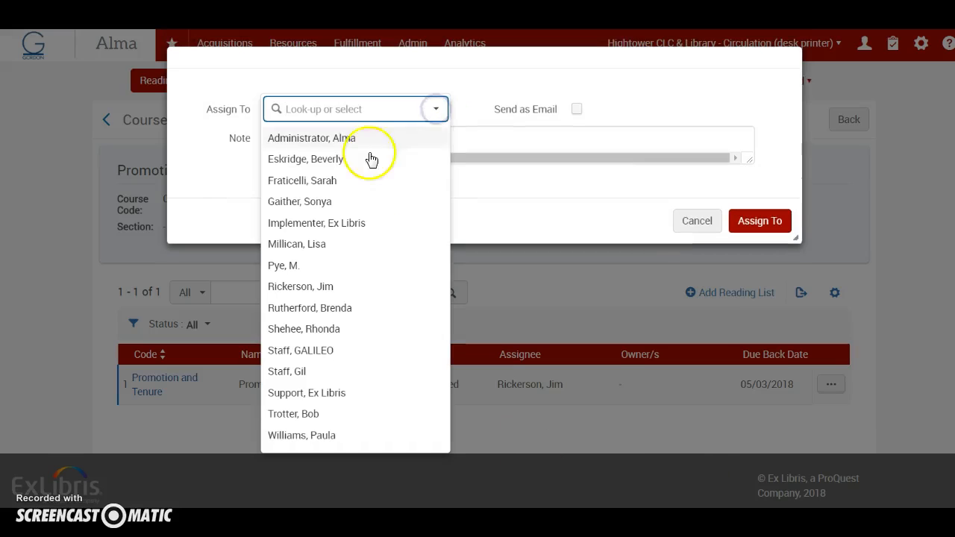
left_click(333, 164)
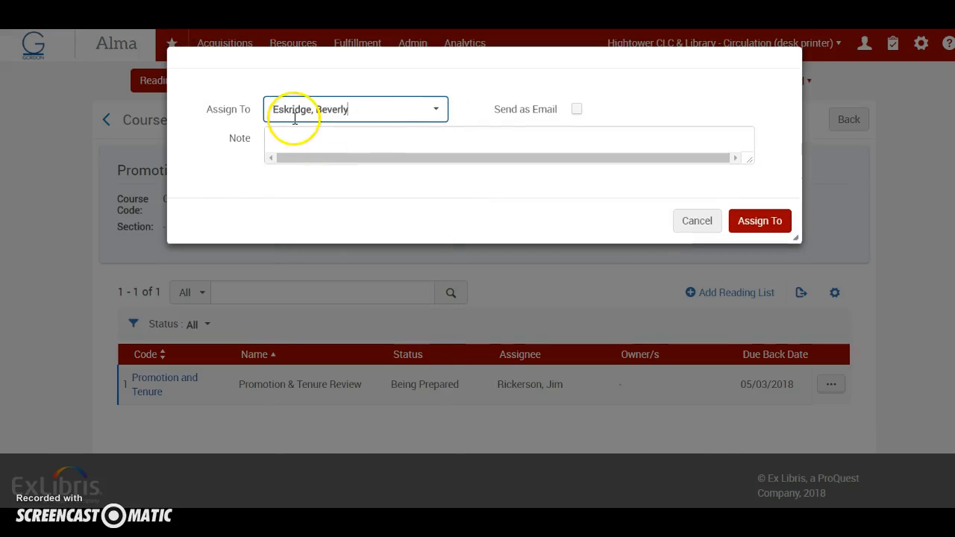
left_click(760, 221)
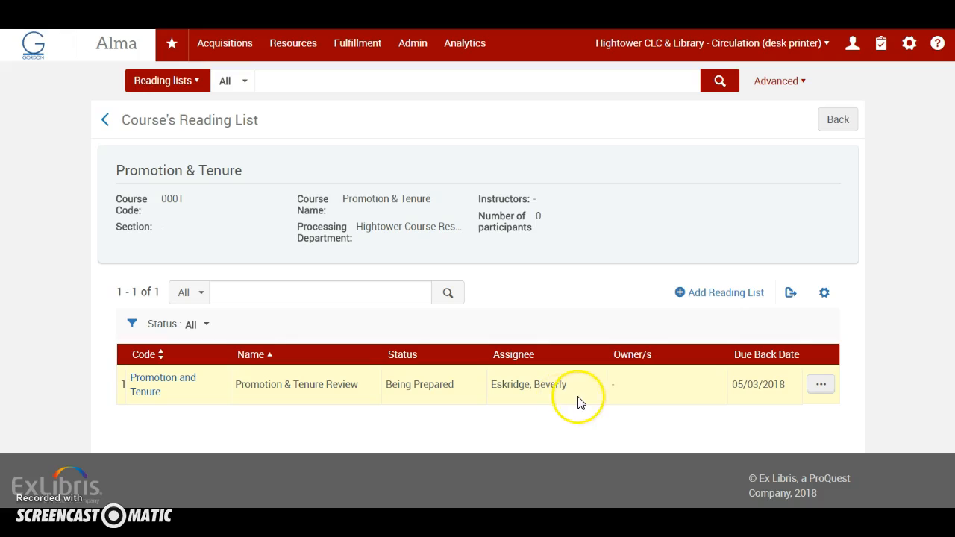
left_click(836, 123)
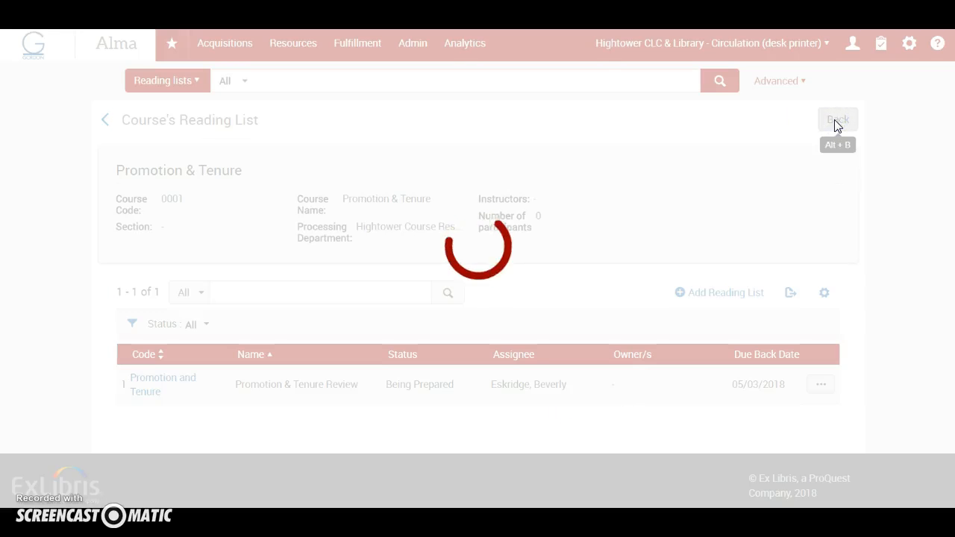